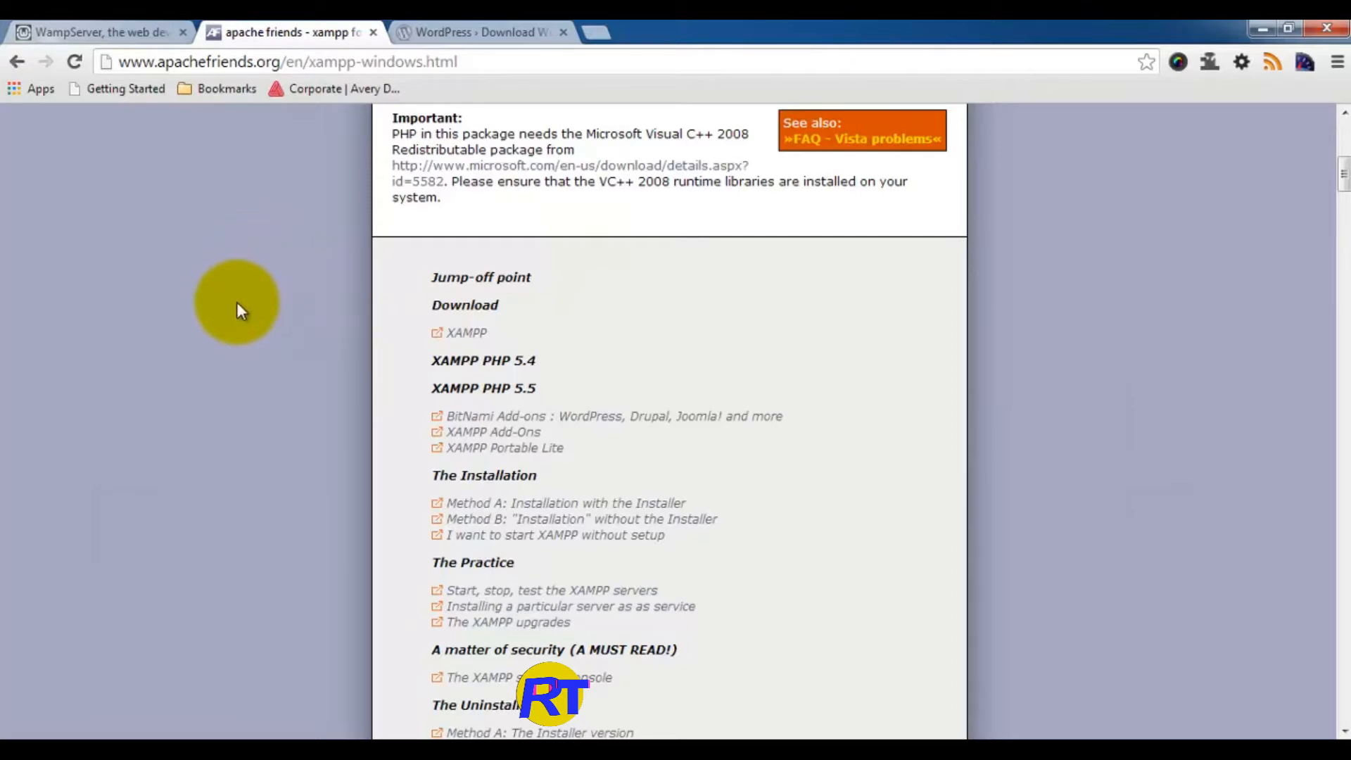
Step: Review the WampServer downloads page, then switch to the WordPress 3.8 download page
{"action": "left_click", "coordinate": [73, 28]}
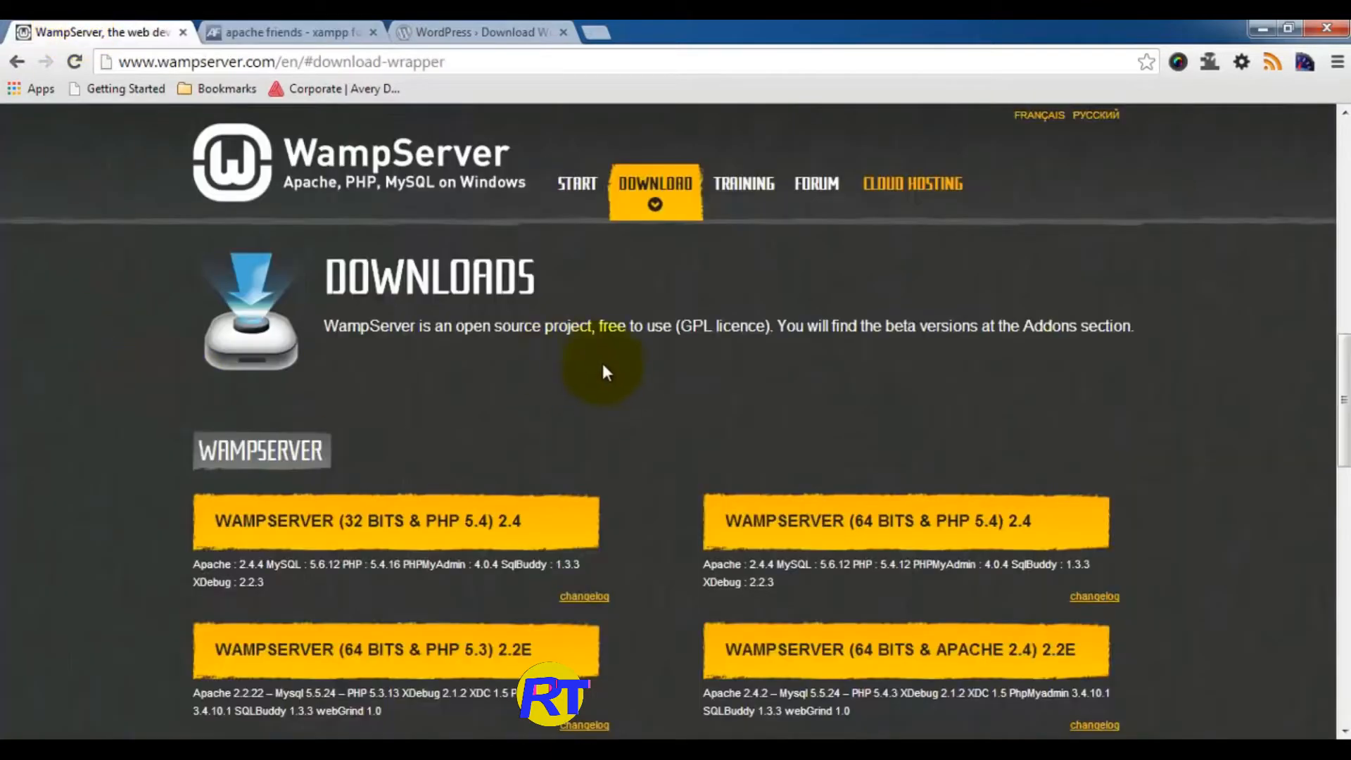
{"action": "scroll", "coordinate": [522, 343], "scroll_direction": "up", "scroll_amount": 10}
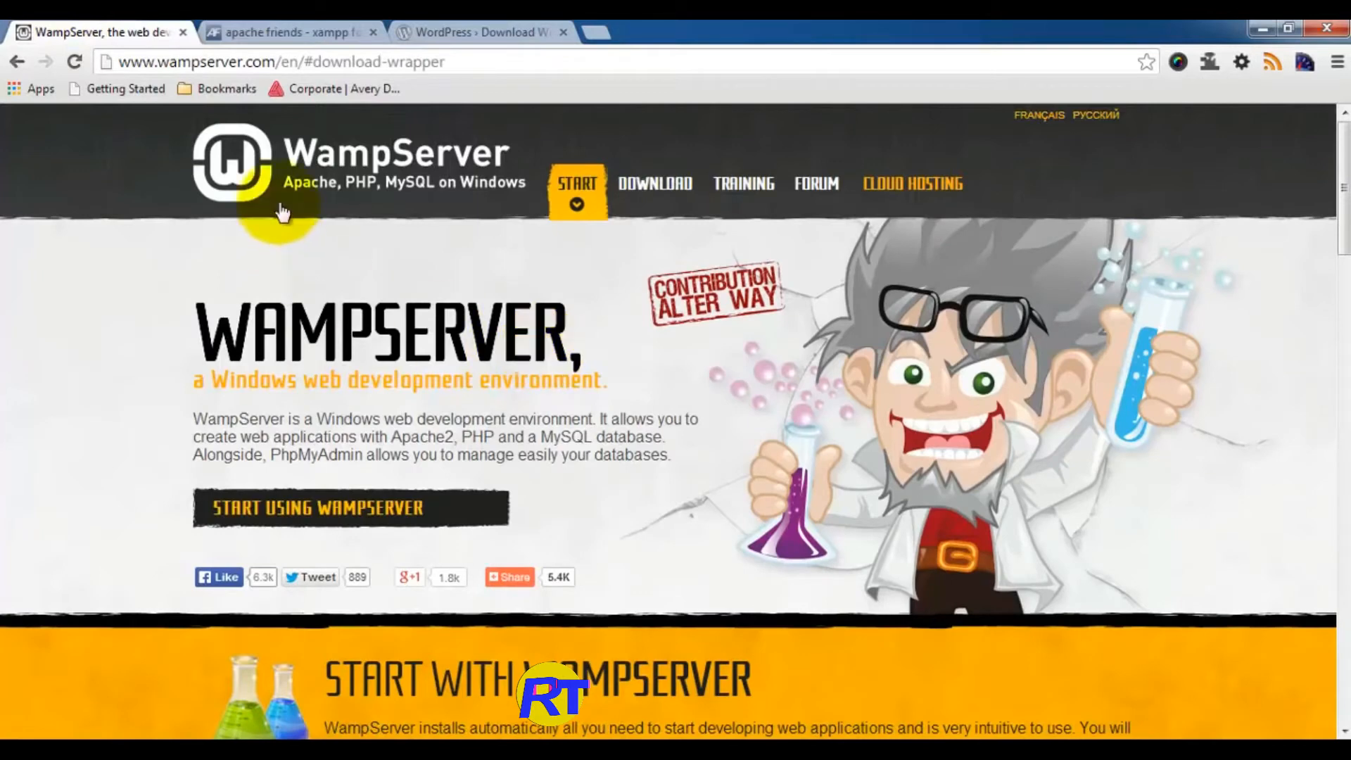
{"action": "scroll", "coordinate": [712, 355], "scroll_direction": "down", "scroll_amount": 4}
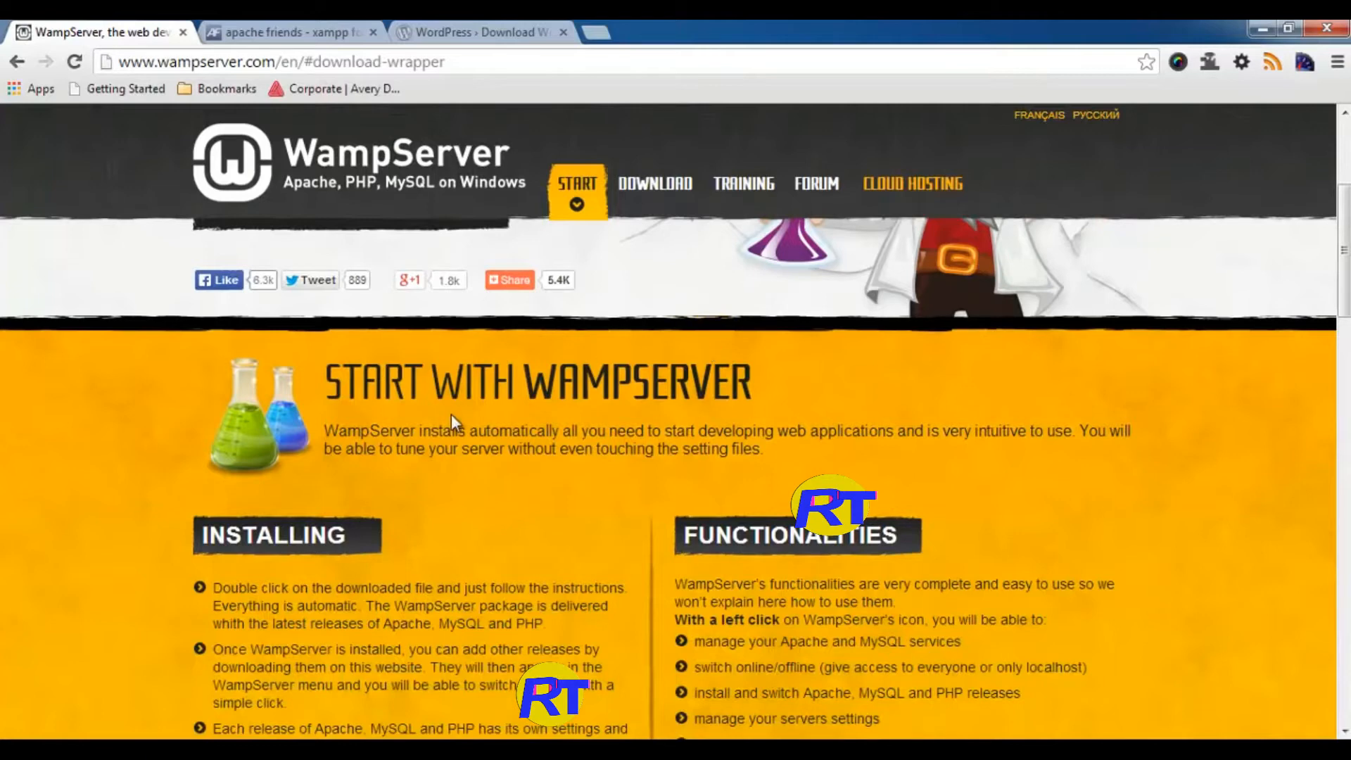
{"action": "scroll", "coordinate": [451, 413], "scroll_direction": "down", "scroll_amount": 4}
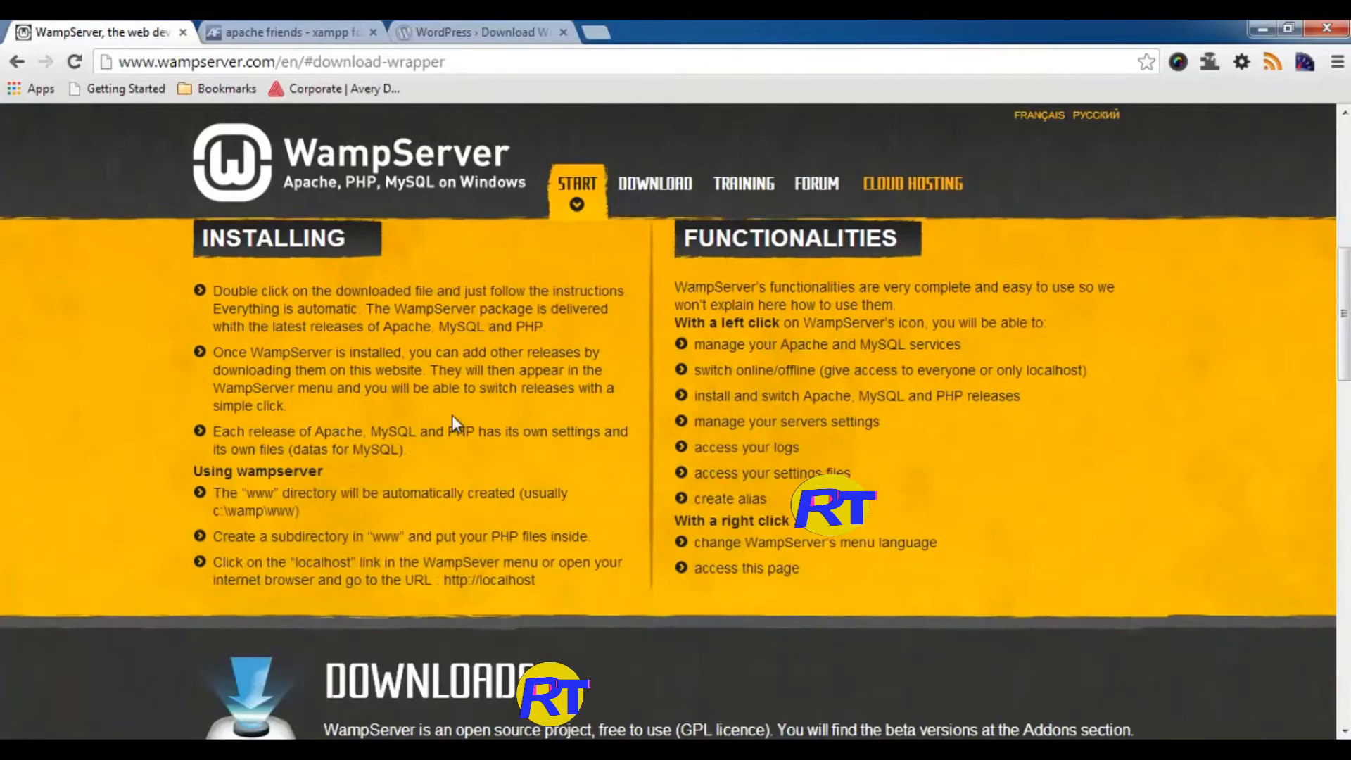
{"action": "left_click", "coordinate": [467, 27]}
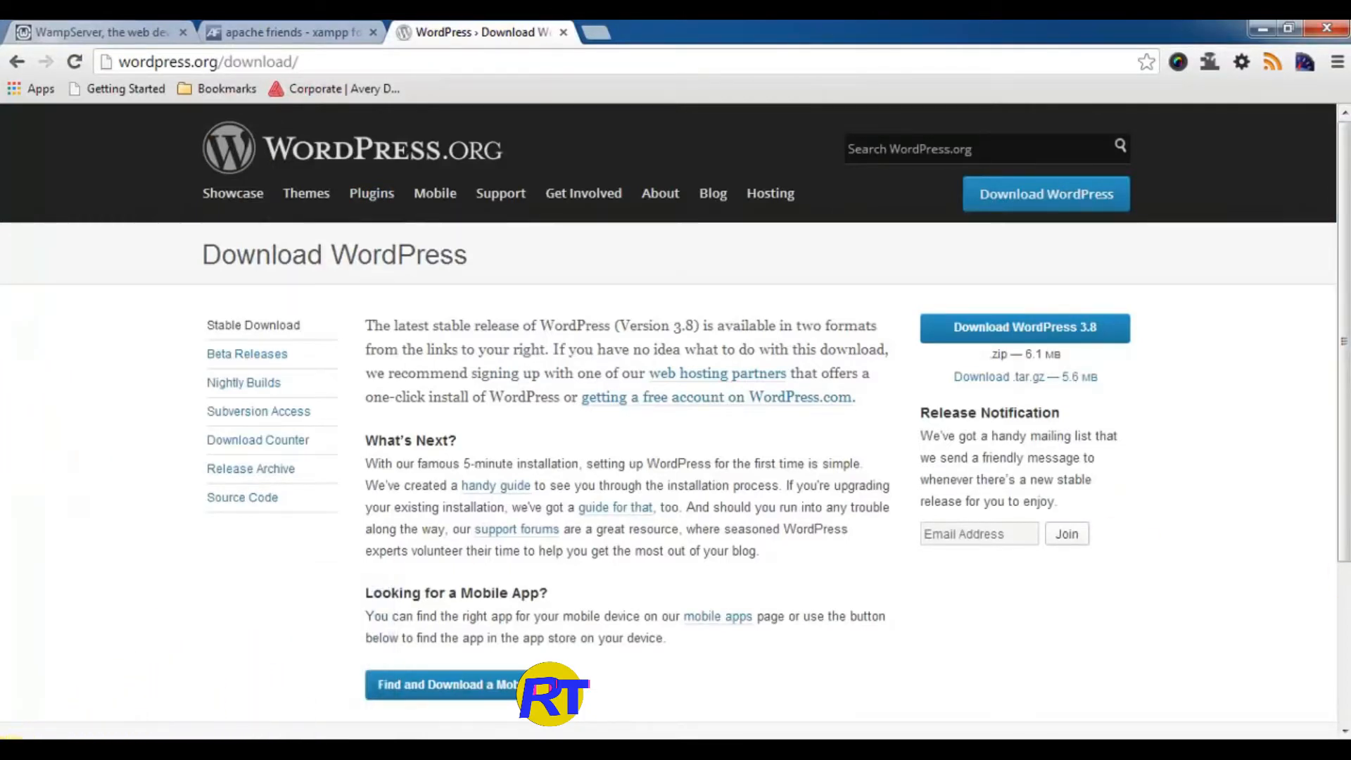
{"action": "left_click", "coordinate": [18, 750]}
Step: Extract wordpress-3.8.zip on the Desktop using 7-Zip Extract Here
{"action": "left_click", "coordinate": [304, 358]}
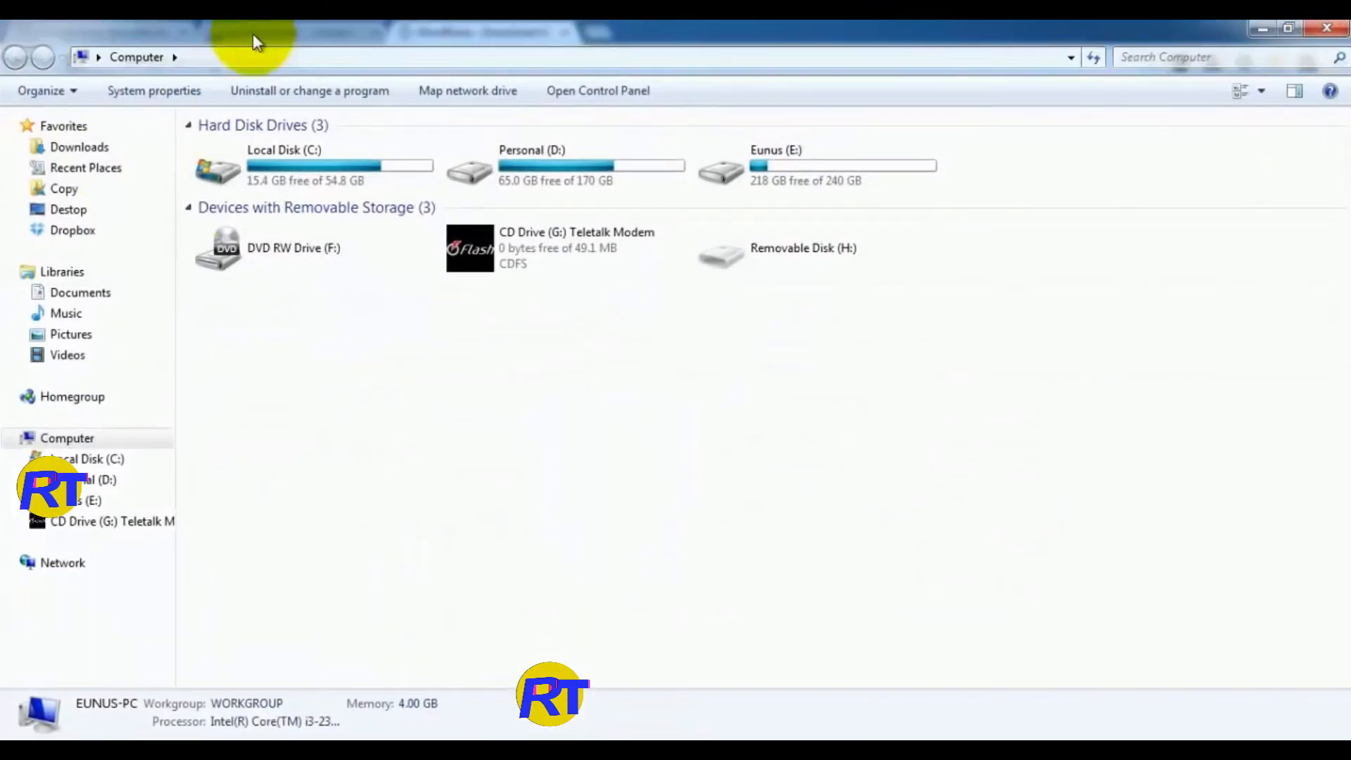
{"action": "left_click", "coordinate": [67, 209]}
{"action": "left_click", "coordinate": [766, 402]}
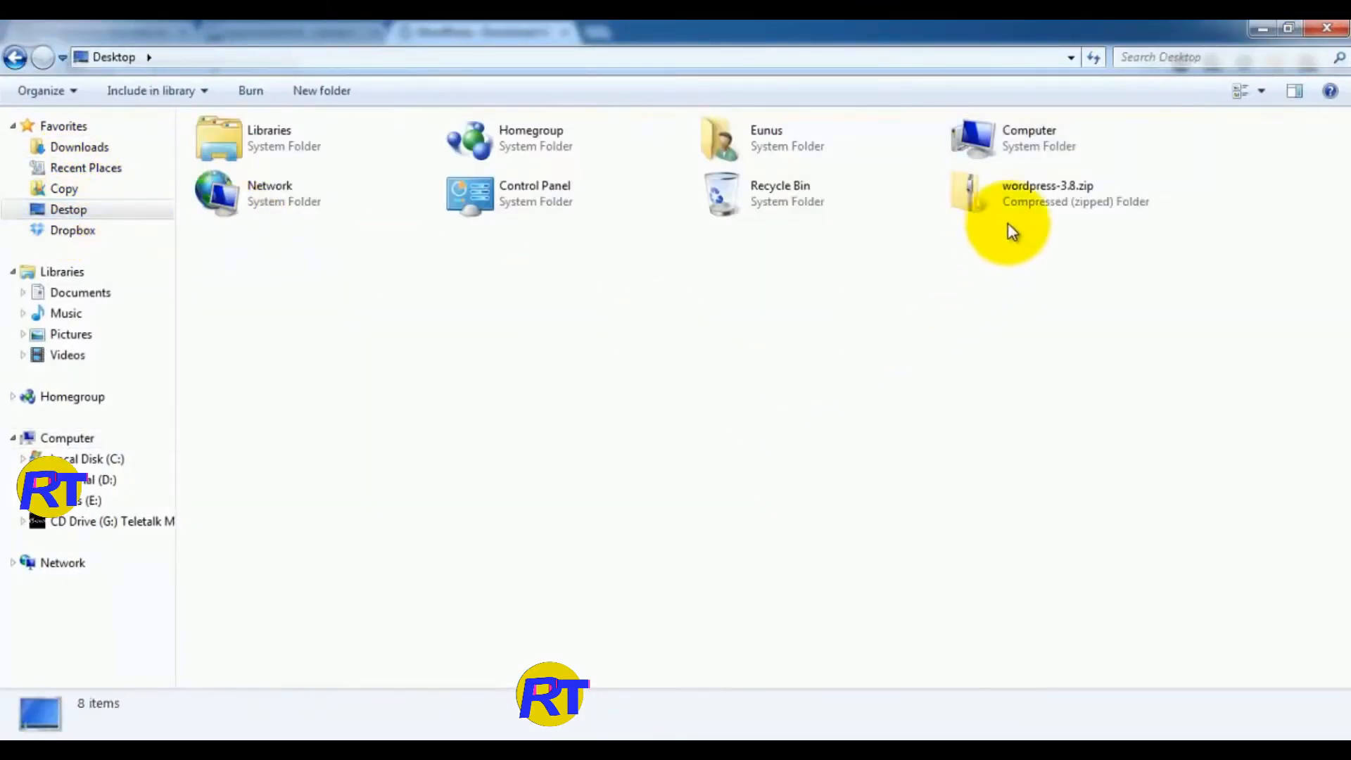
{"action": "left_click", "coordinate": [999, 191]}
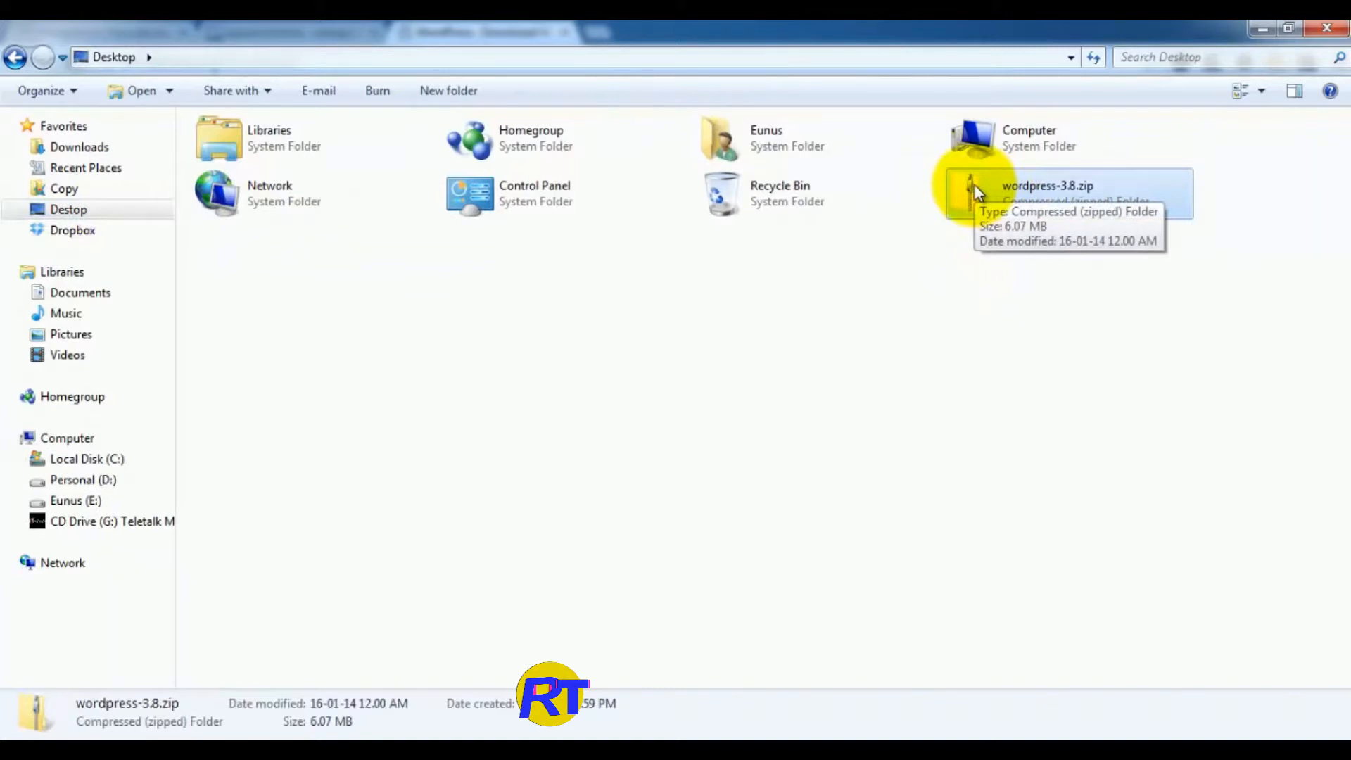
{"action": "left_click", "coordinate": [1048, 232]}
{"action": "left_click", "coordinate": [1031, 200]}
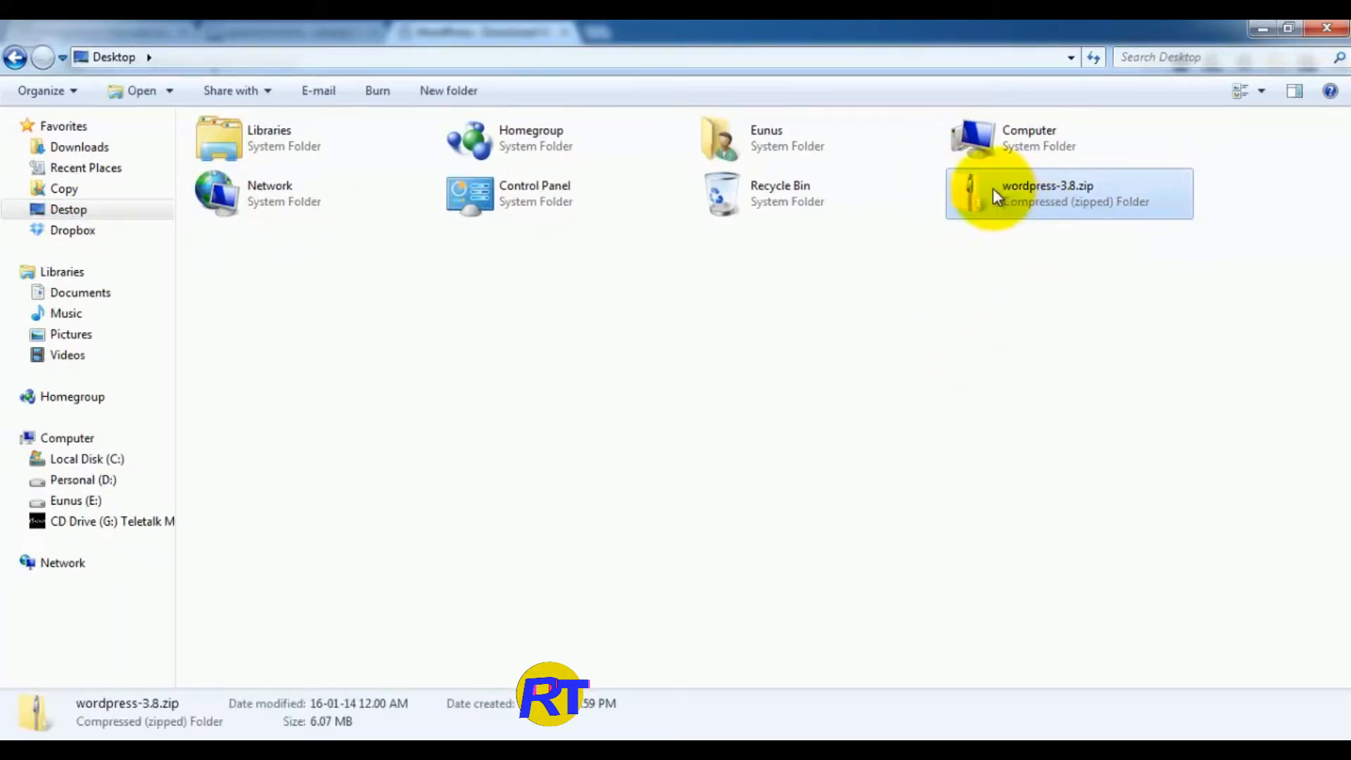
{"action": "right_click", "coordinate": [993, 188]}
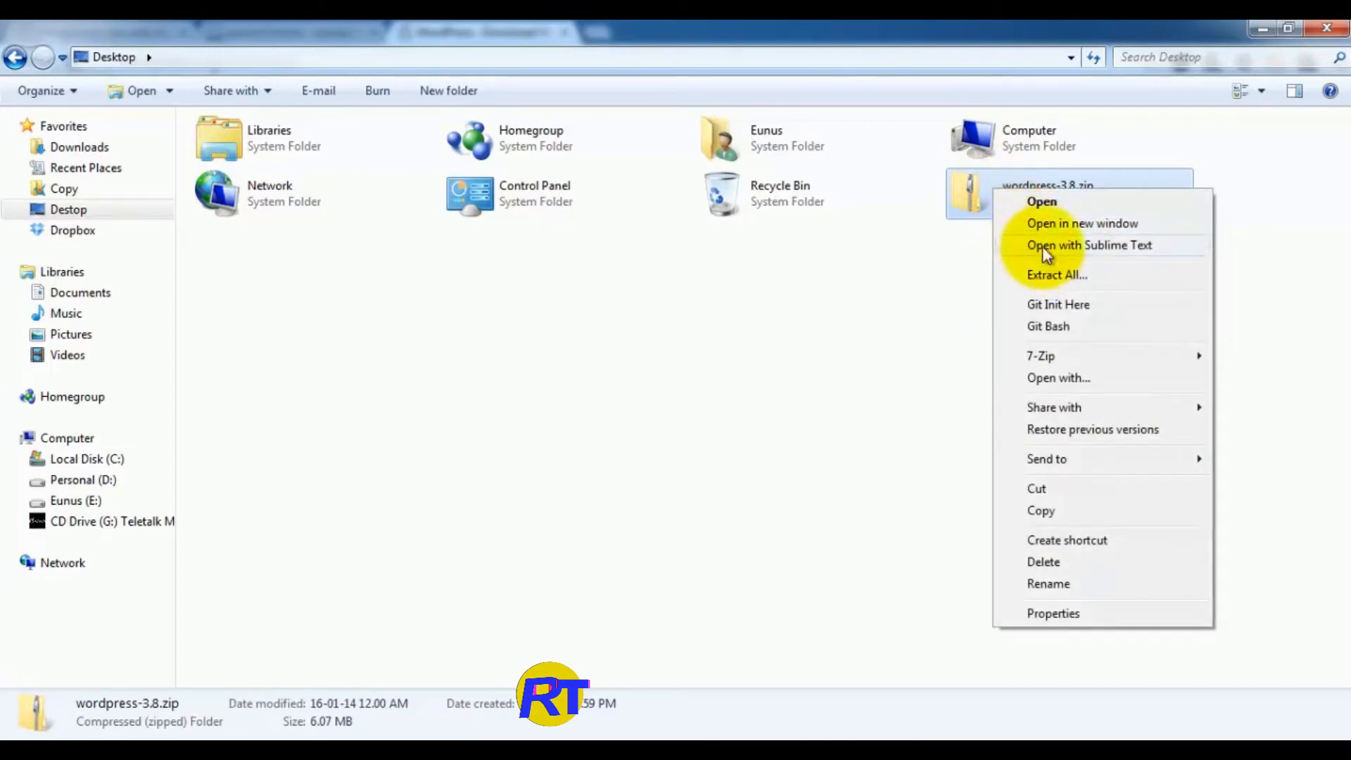
{"action": "mouse_move", "coordinate": [1044, 360]}
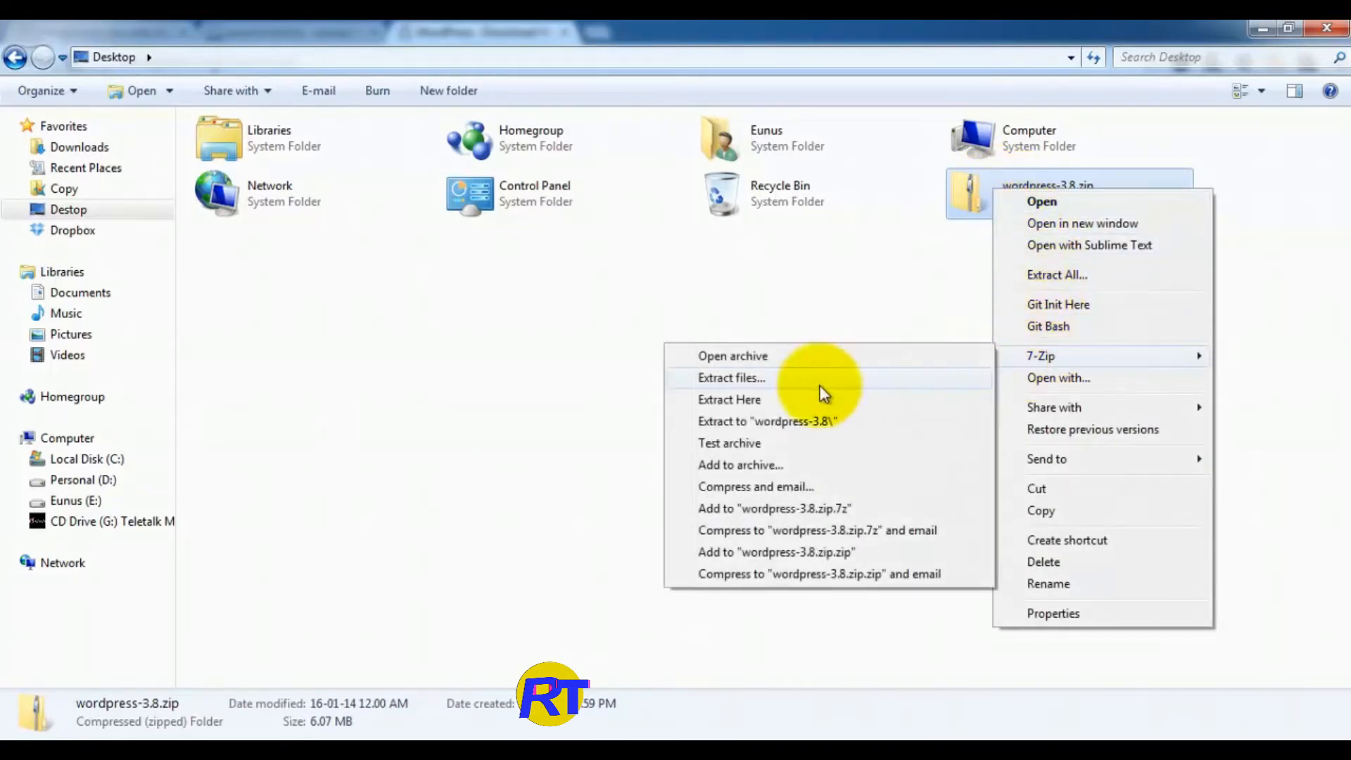
{"action": "left_click", "coordinate": [761, 401]}
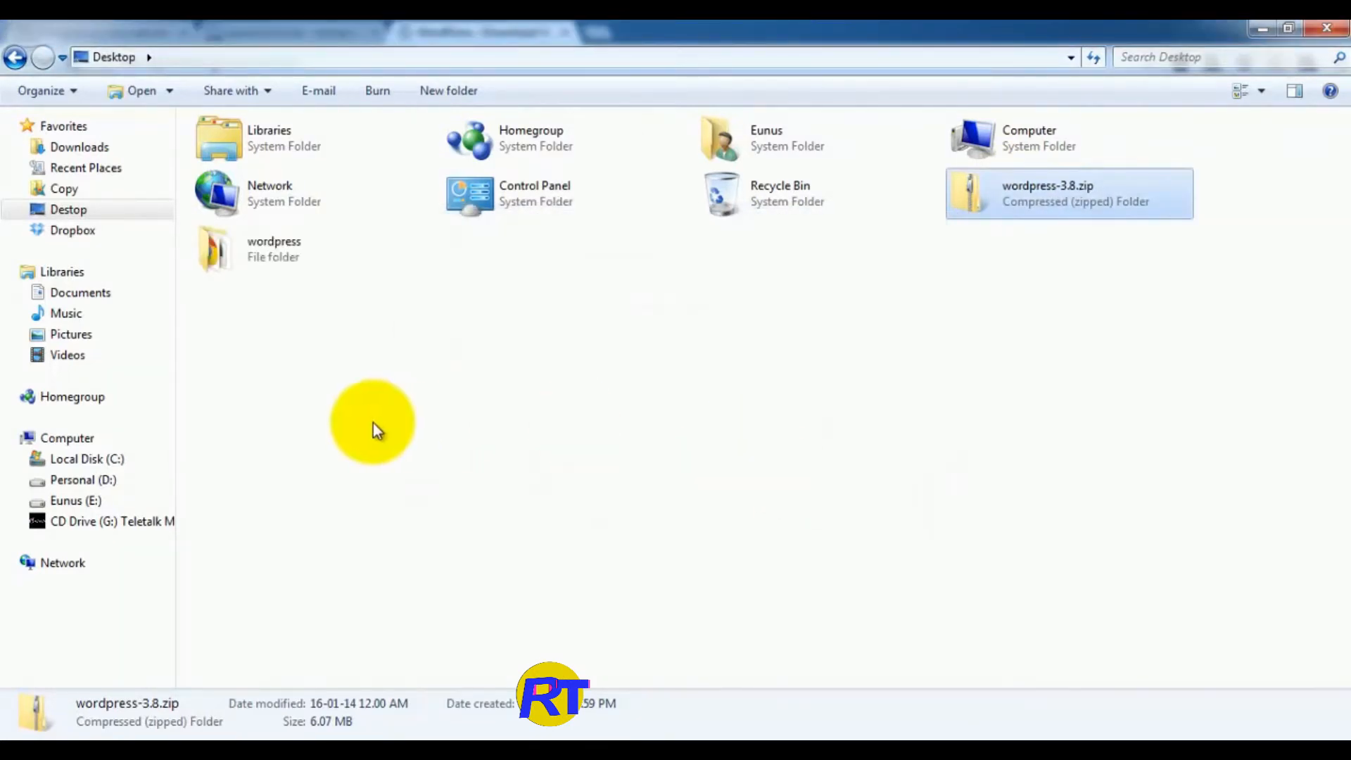
Step: Inspect the extracted wordpress folder, then open Computer to view the drives
{"action": "left_click", "coordinate": [242, 243]}
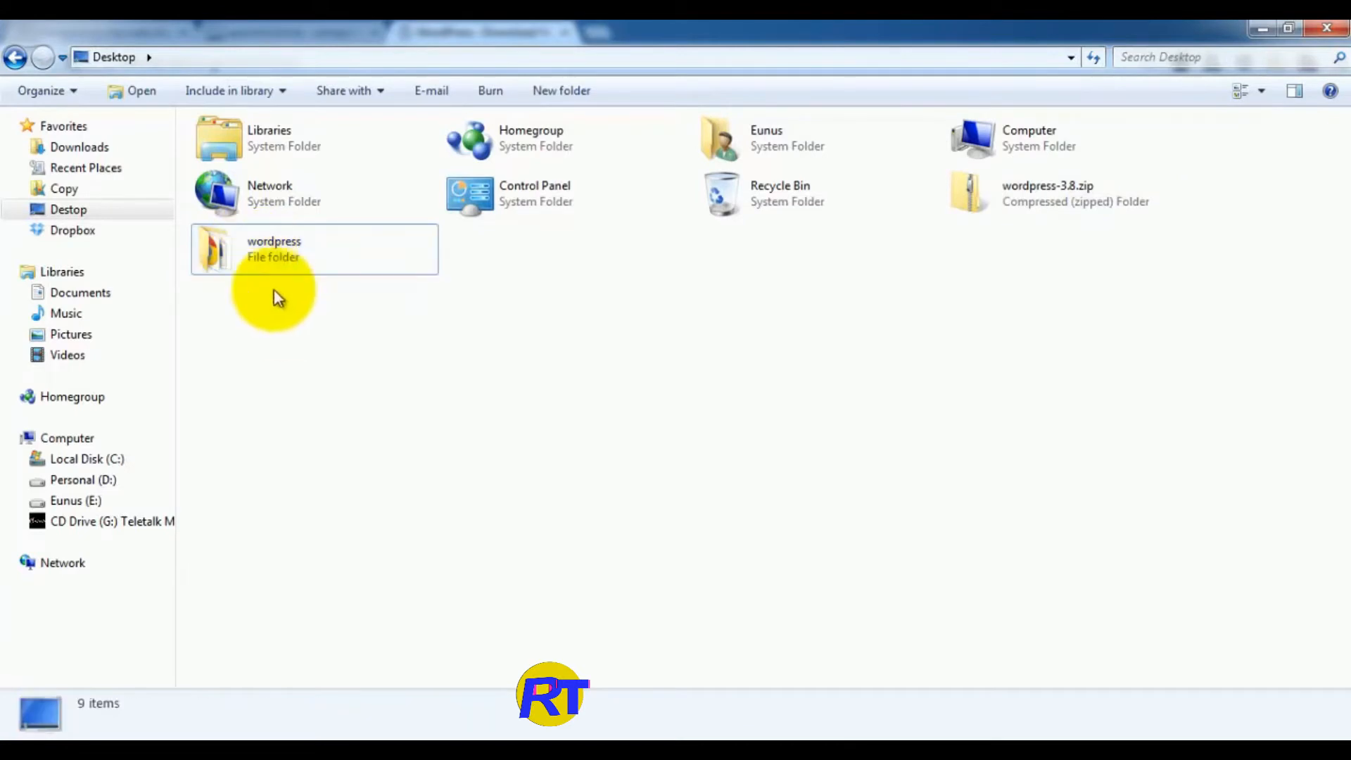
{"action": "double_click", "coordinate": [235, 251]}
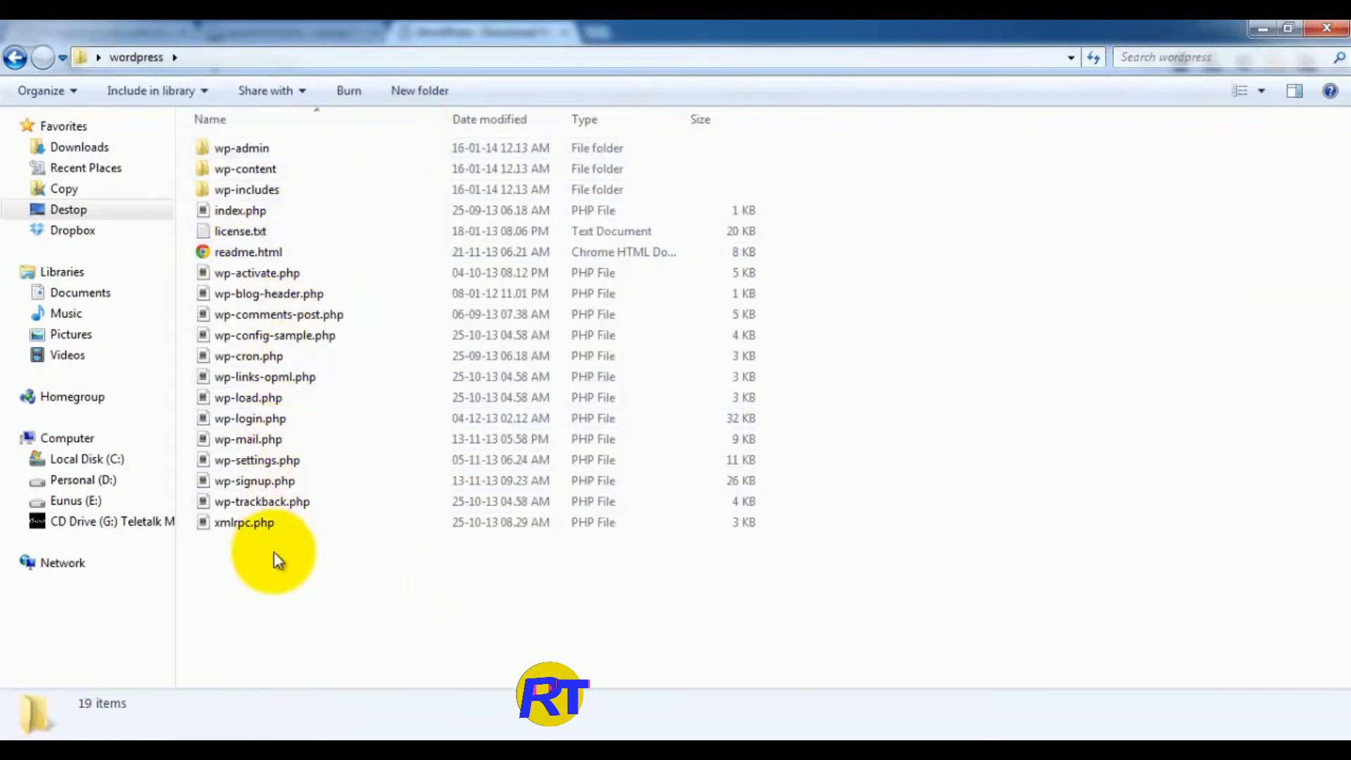
{"action": "left_click", "coordinate": [17, 61]}
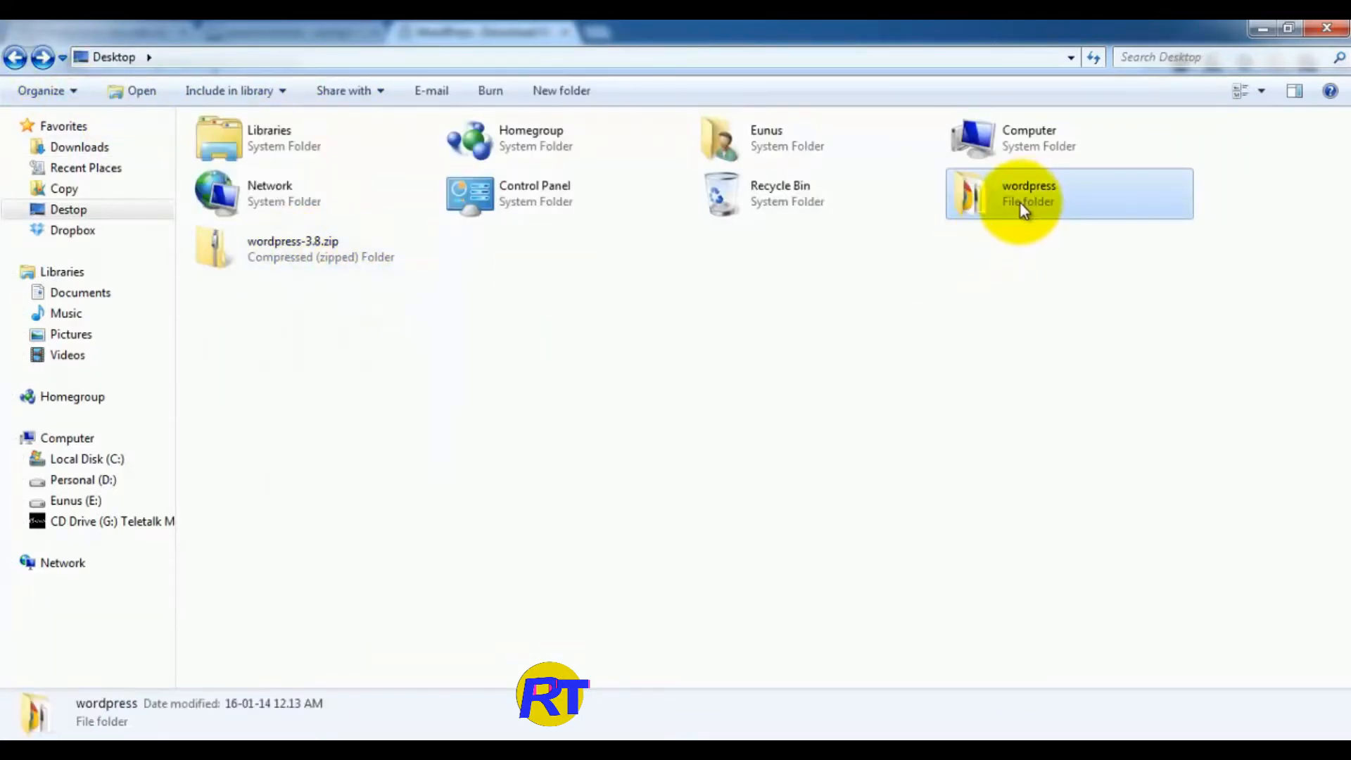
{"action": "left_click", "coordinate": [1053, 132]}
{"action": "double_click", "coordinate": [1053, 132]}
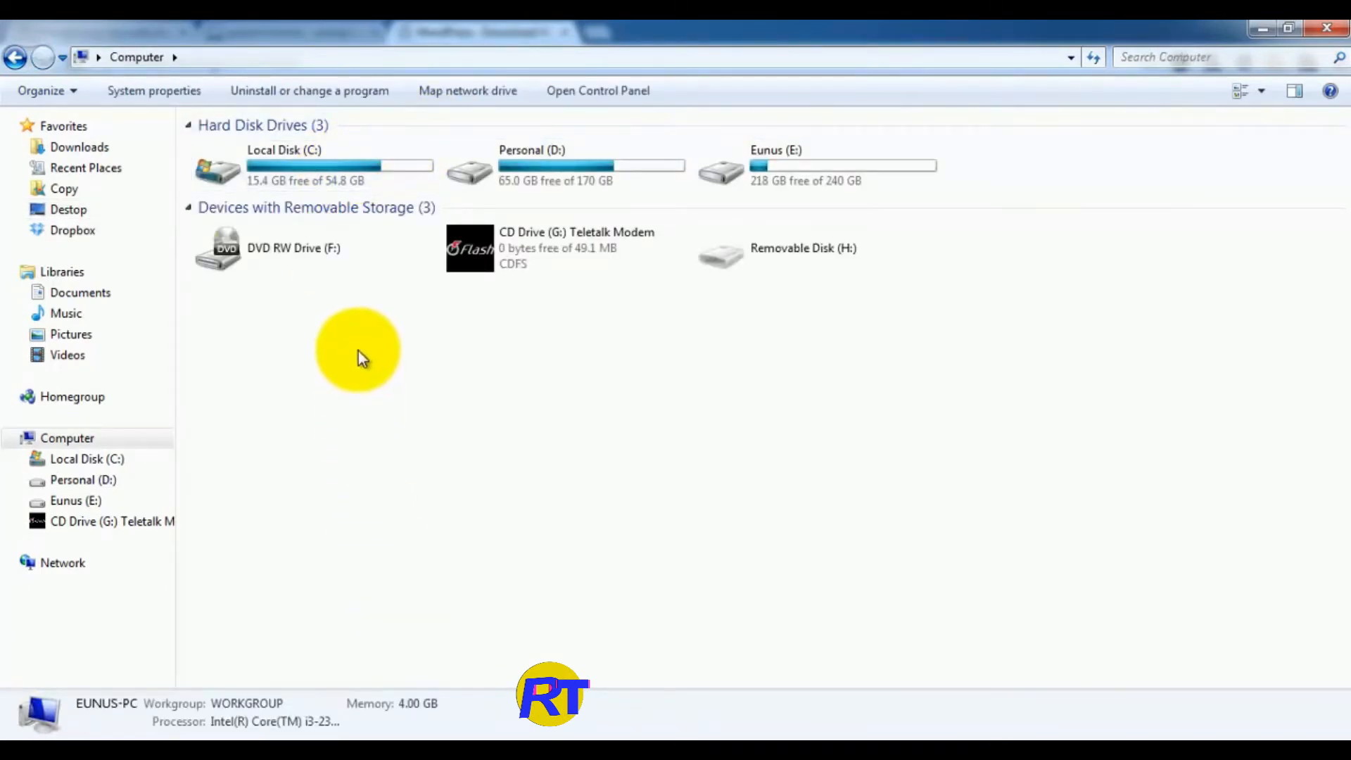
Step: Paste the wordpress folder into C:\xampp\htdocs and open the copy there
{"action": "double_click", "coordinate": [321, 158]}
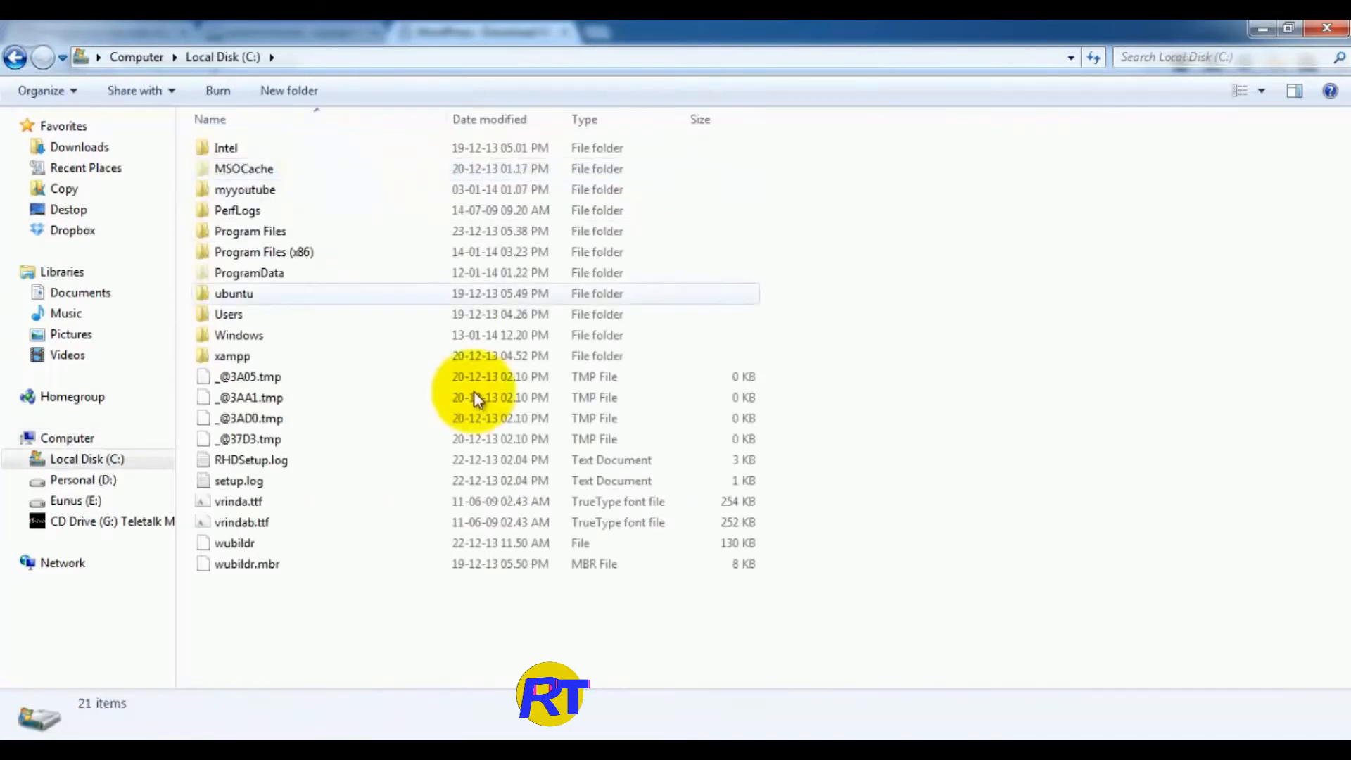
{"action": "double_click", "coordinate": [225, 356]}
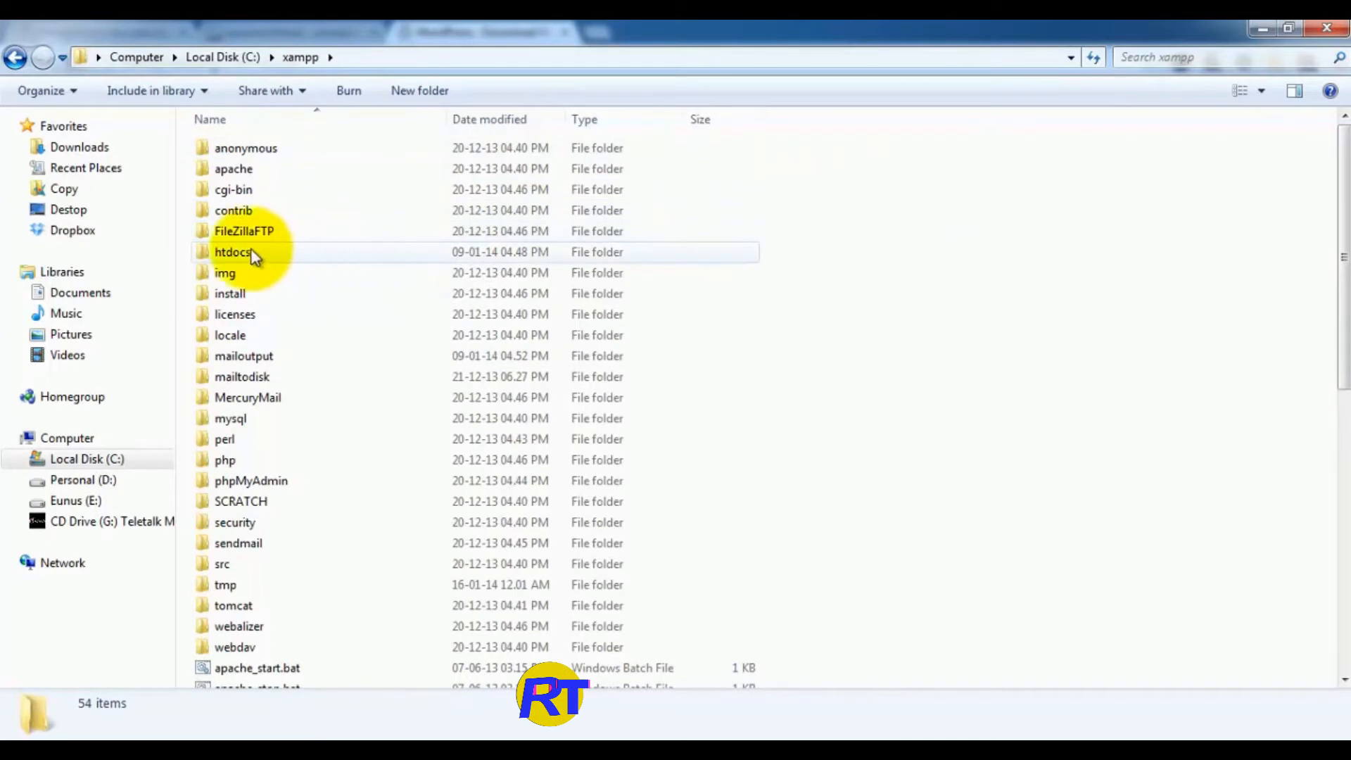
{"action": "mouse_move", "coordinate": [243, 253]}
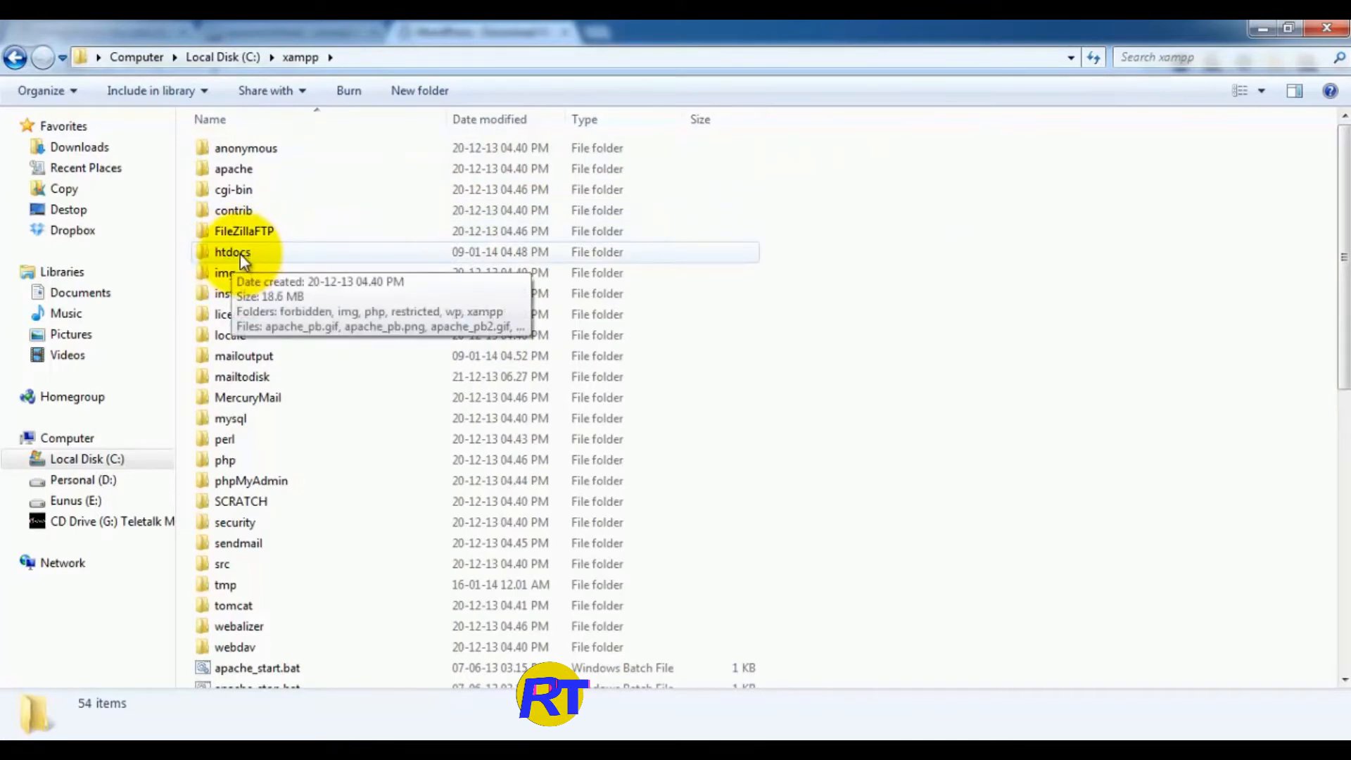
{"action": "double_click", "coordinate": [239, 254]}
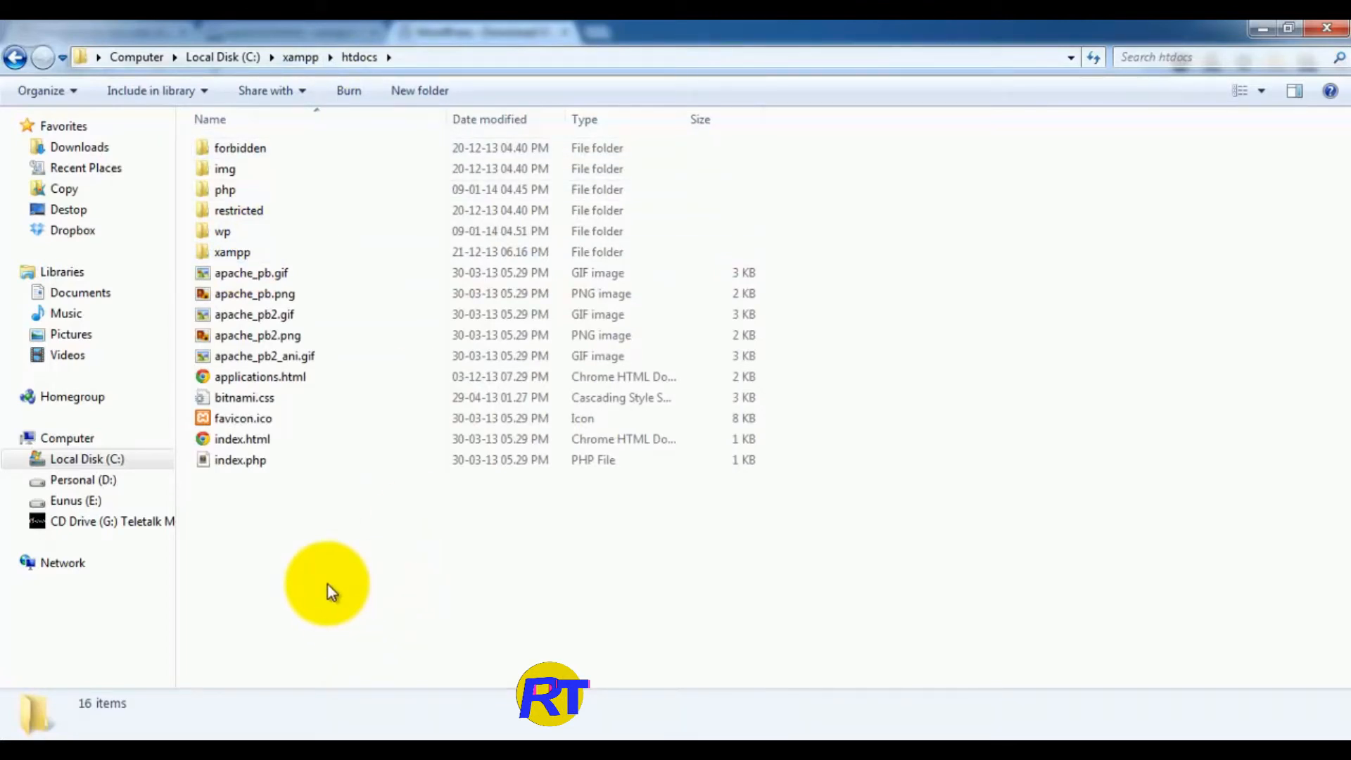
{"action": "key", "text": "ctrl+v"}
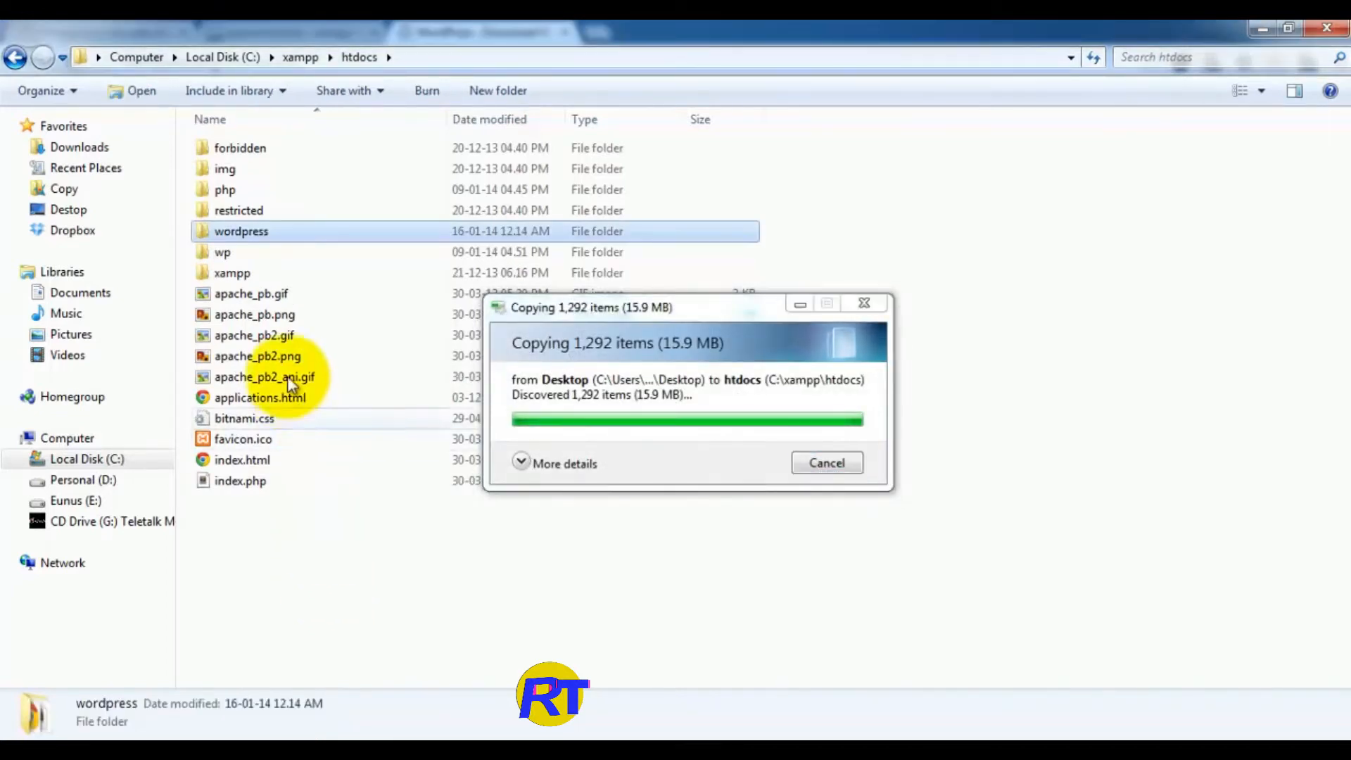
{"action": "double_click", "coordinate": [239, 233]}
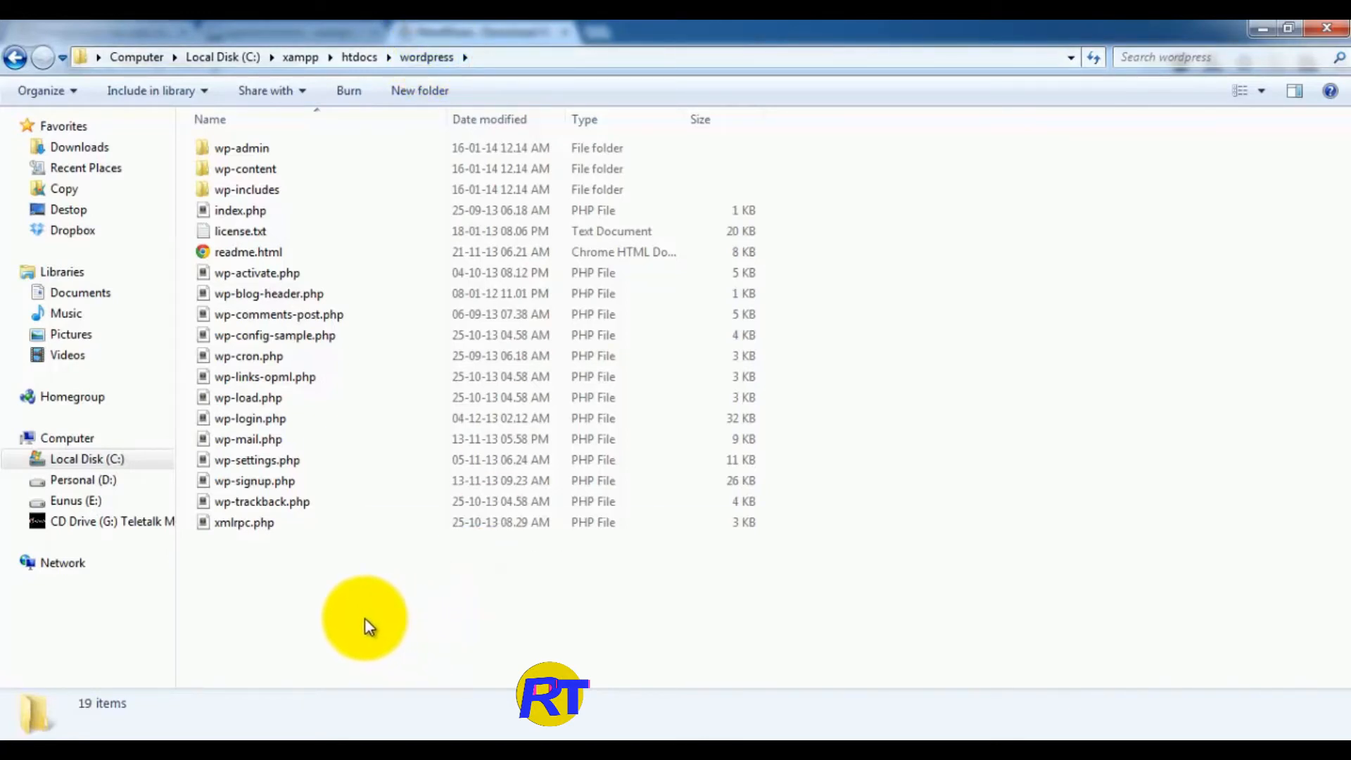
Step: Launch XAMPP Control Panel, start Apache and MySQL, and close the panel
{"action": "left_click", "coordinate": [32, 729]}
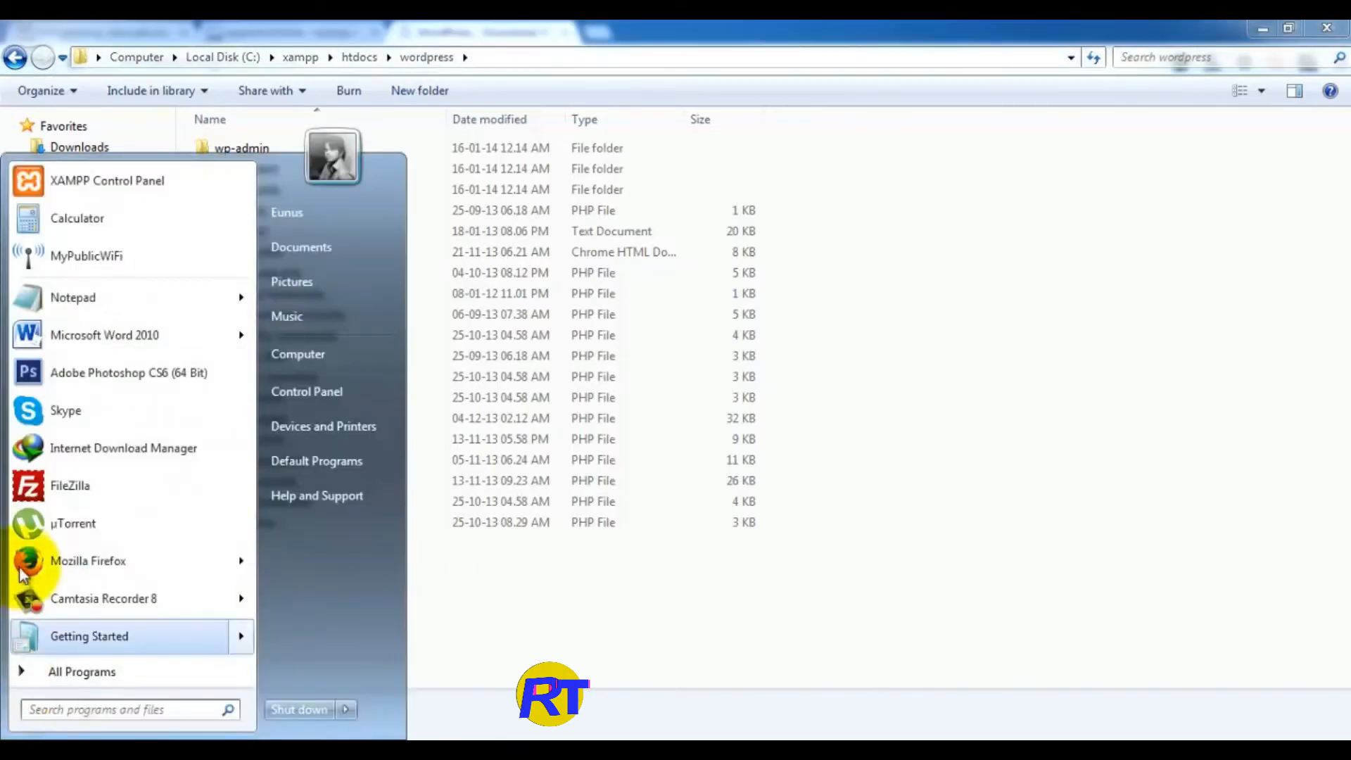
{"action": "left_click", "coordinate": [88, 184]}
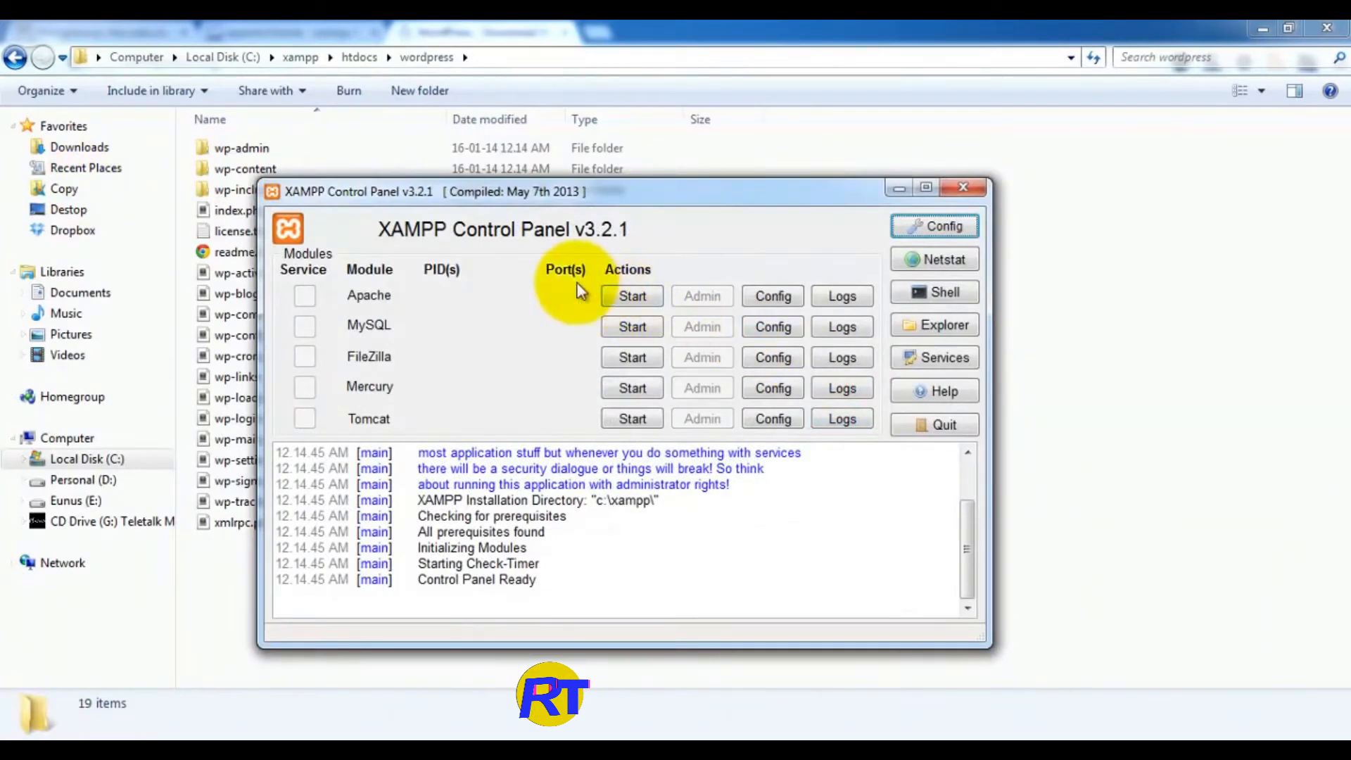
{"action": "left_click", "coordinate": [621, 296]}
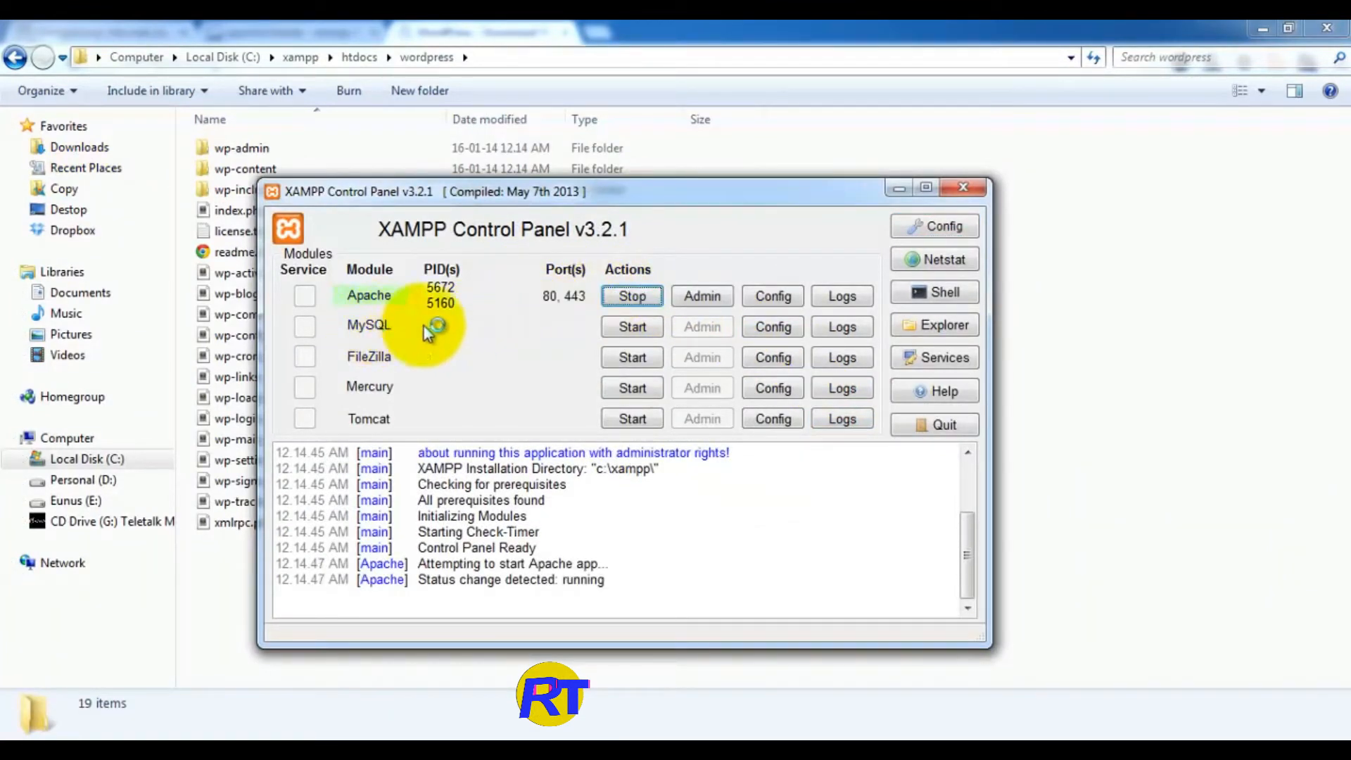
{"action": "left_click", "coordinate": [633, 327]}
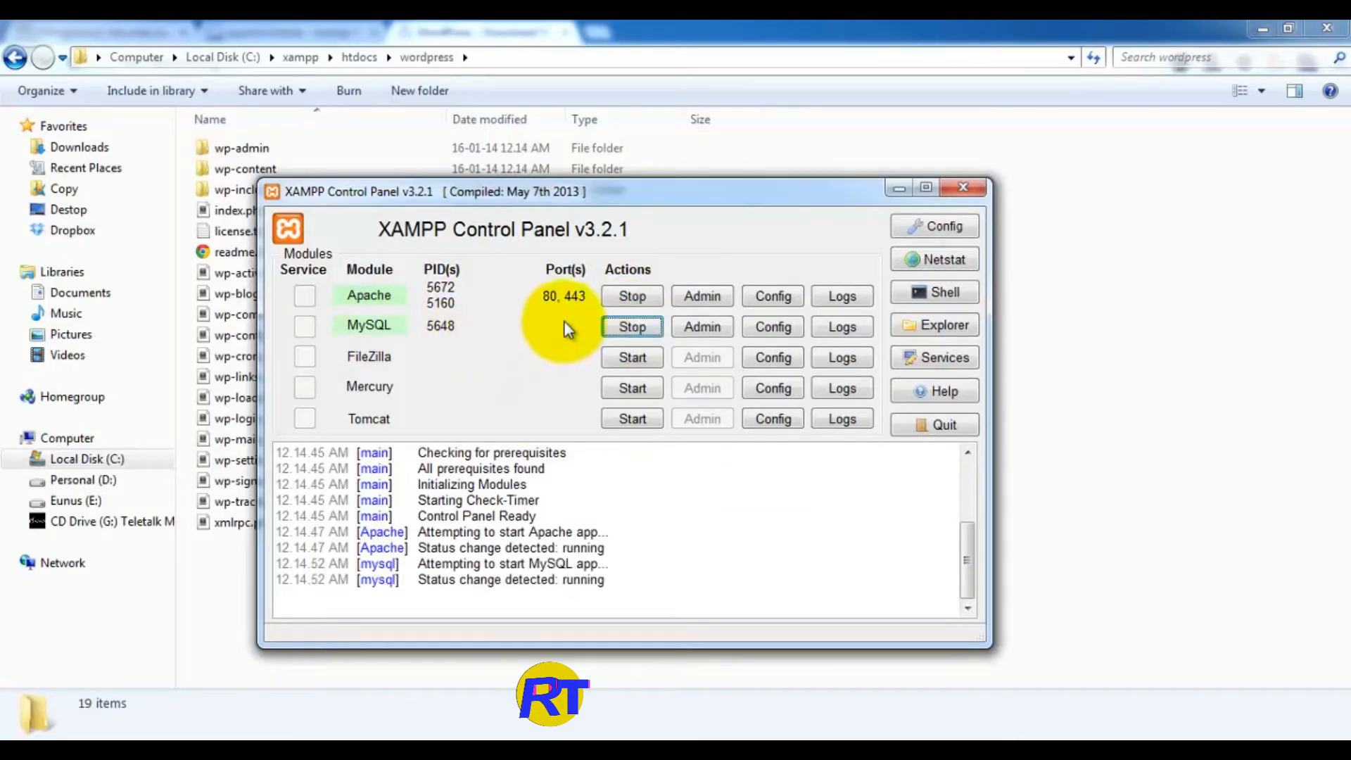
{"action": "left_click", "coordinate": [963, 187]}
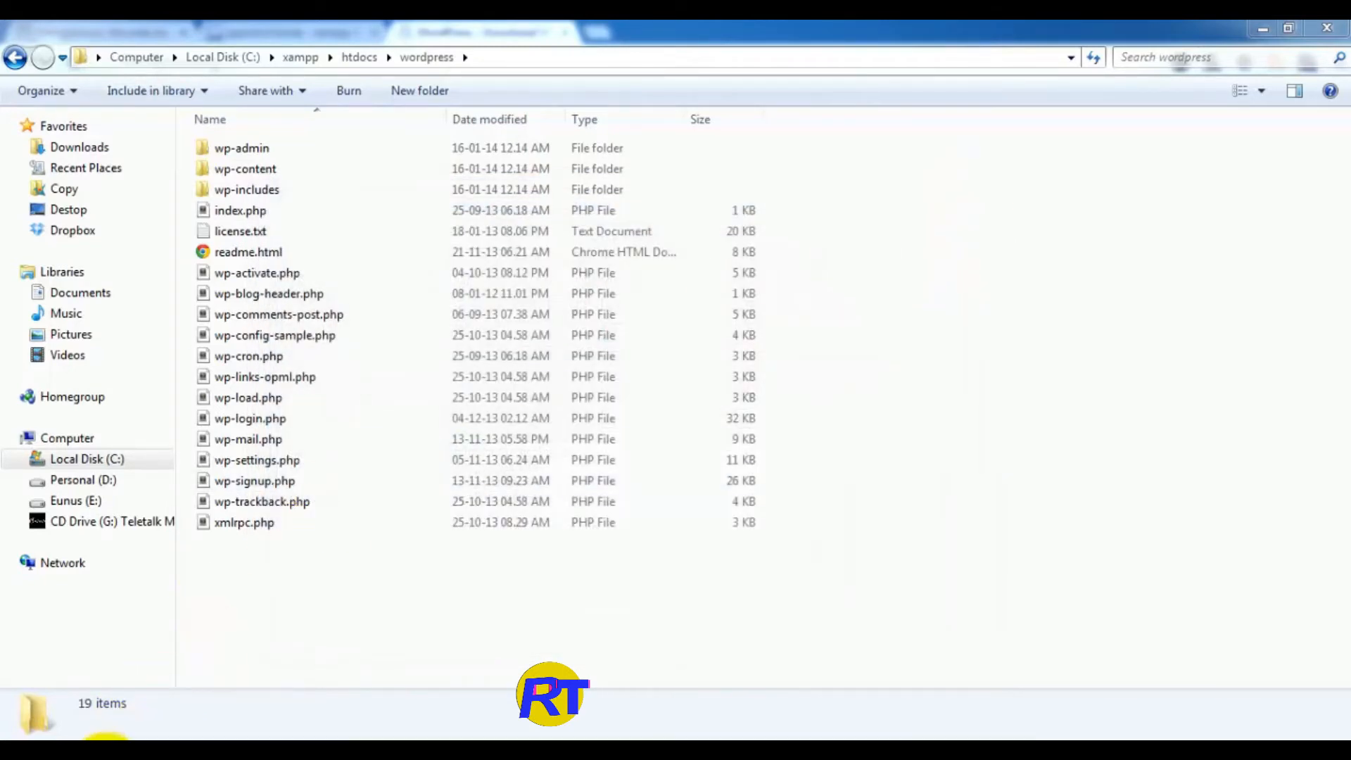
Step: Load localhost/wordpress in a new tab and note the missing wp-config.php message
{"action": "left_click", "coordinate": [102, 751]}
{"action": "left_click", "coordinate": [595, 33]}
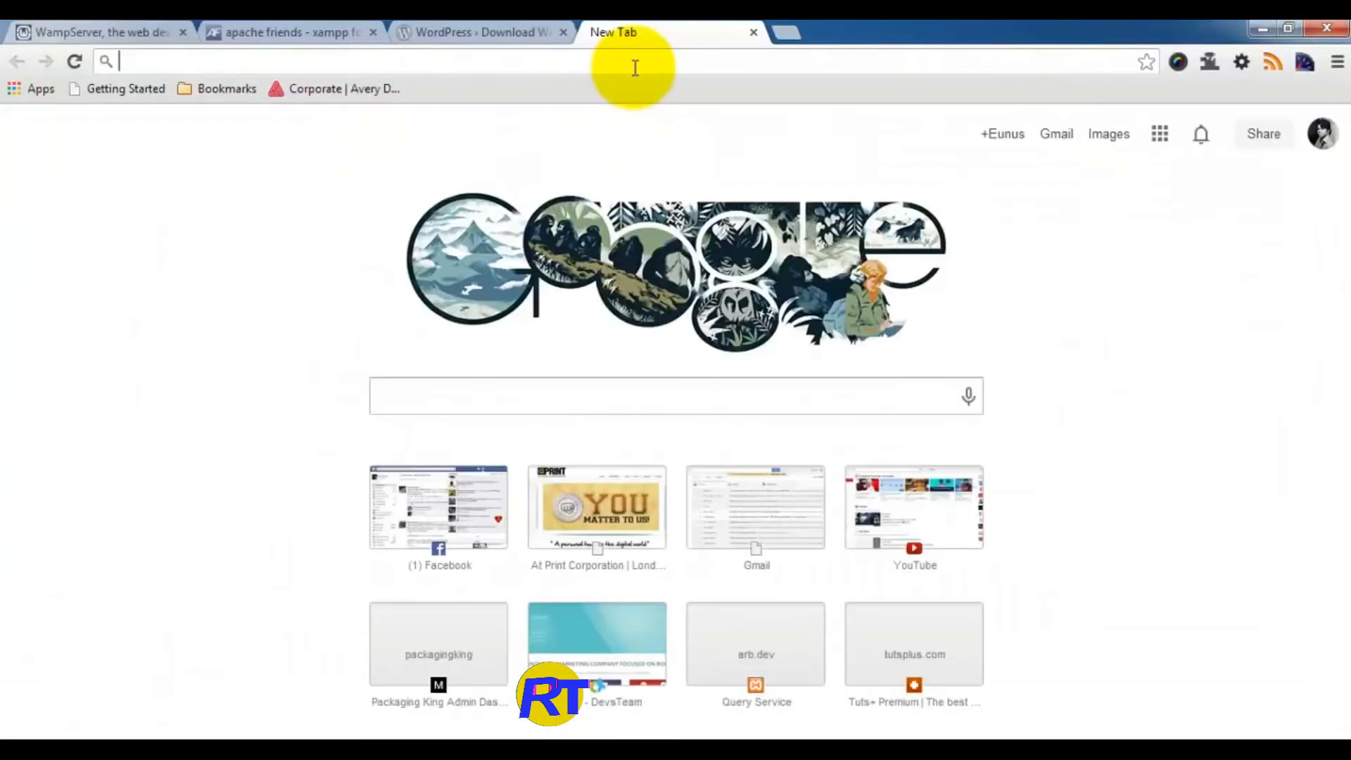
{"action": "type", "text": "localhos"}
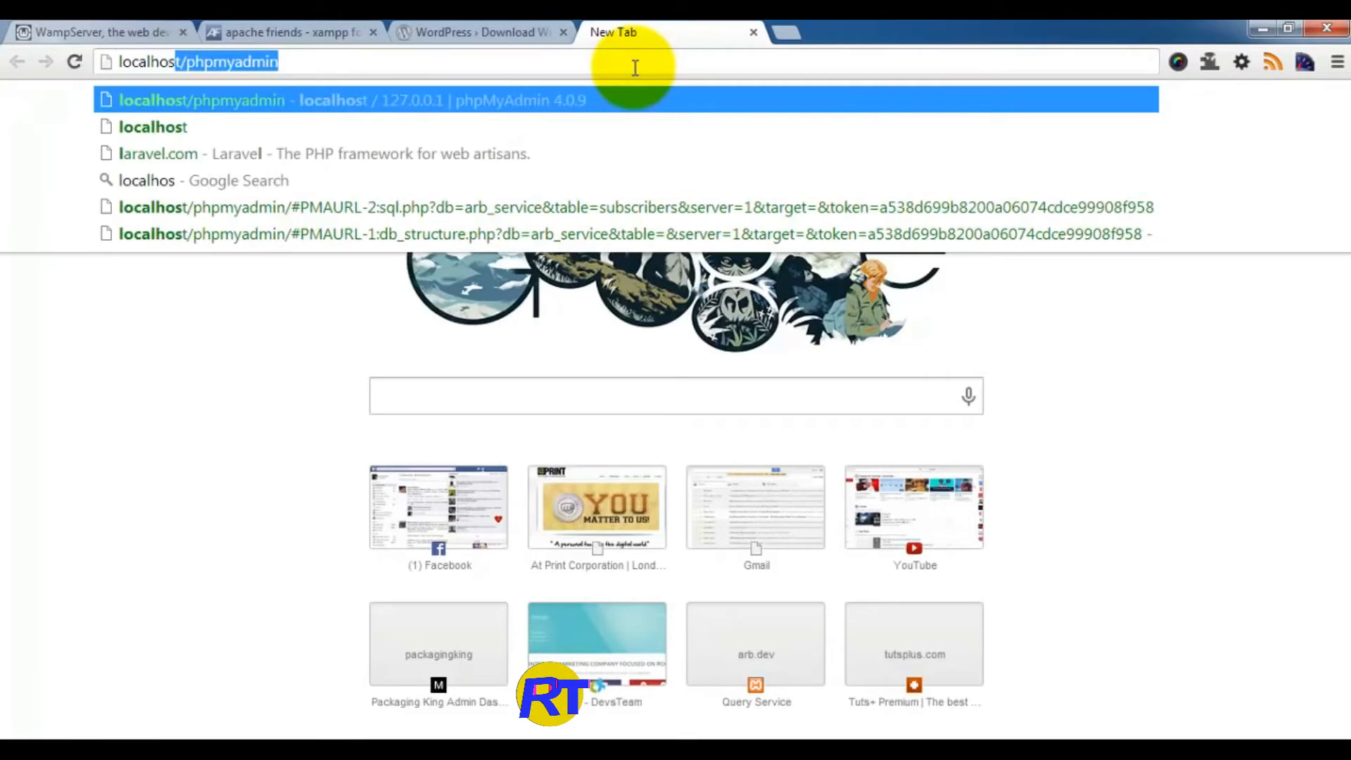
{"action": "type", "text": "t/wp"}
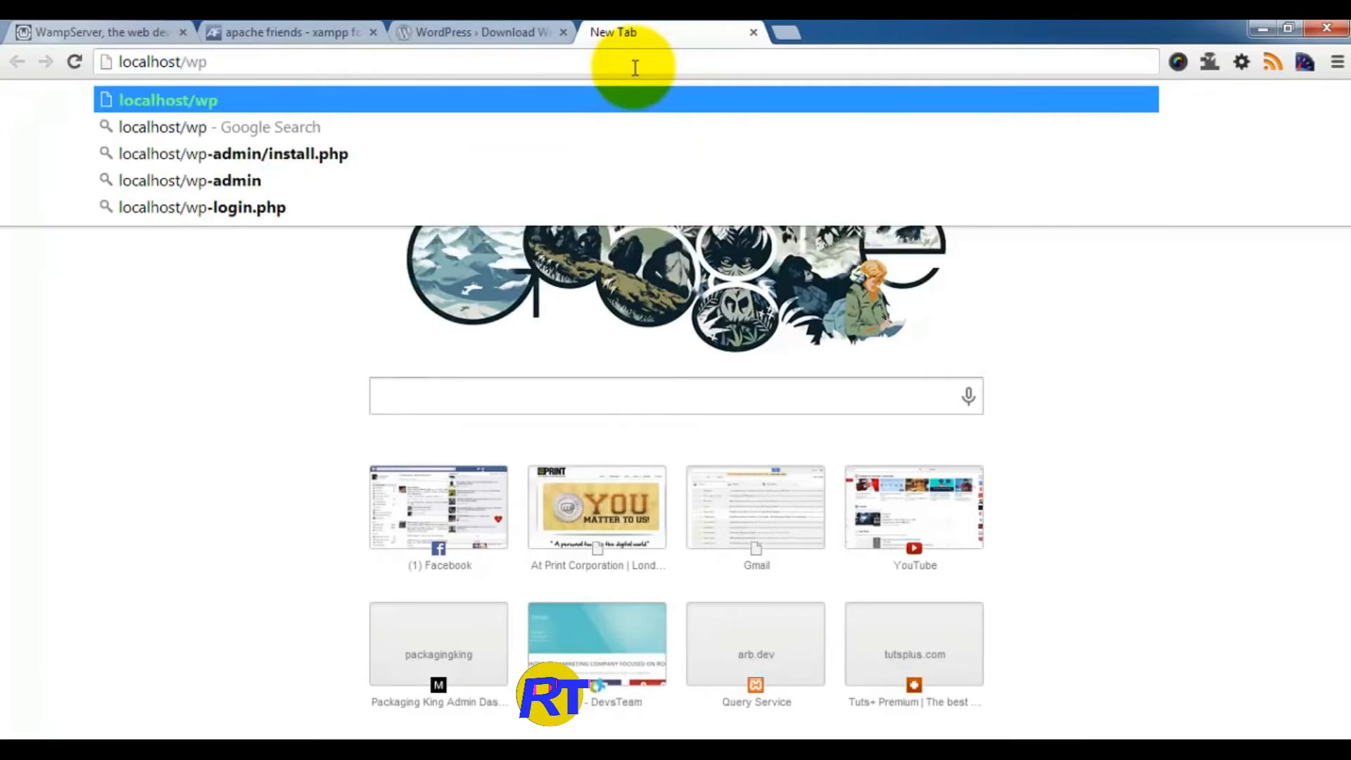
{"action": "key", "text": "BackSpace"}
{"action": "type", "text": "ordpress"}
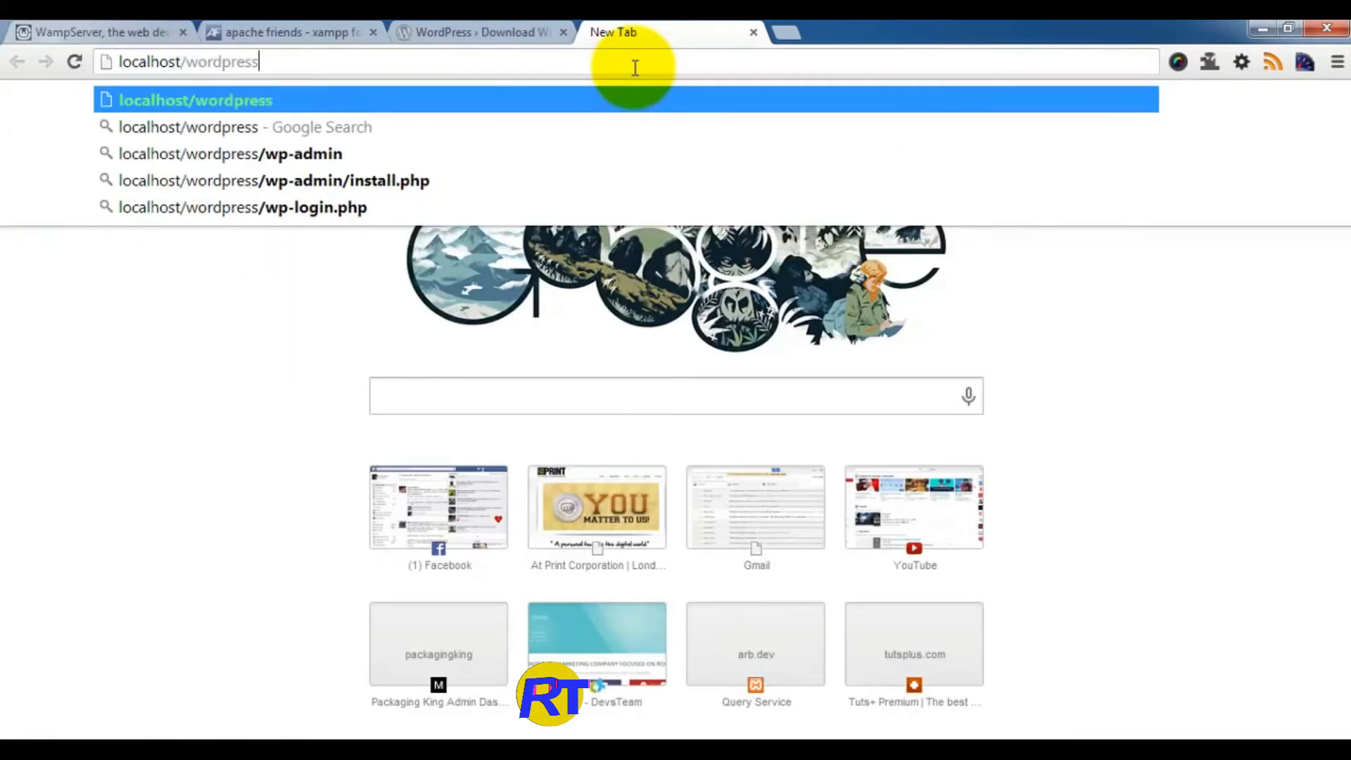
{"action": "key", "text": "Return"}
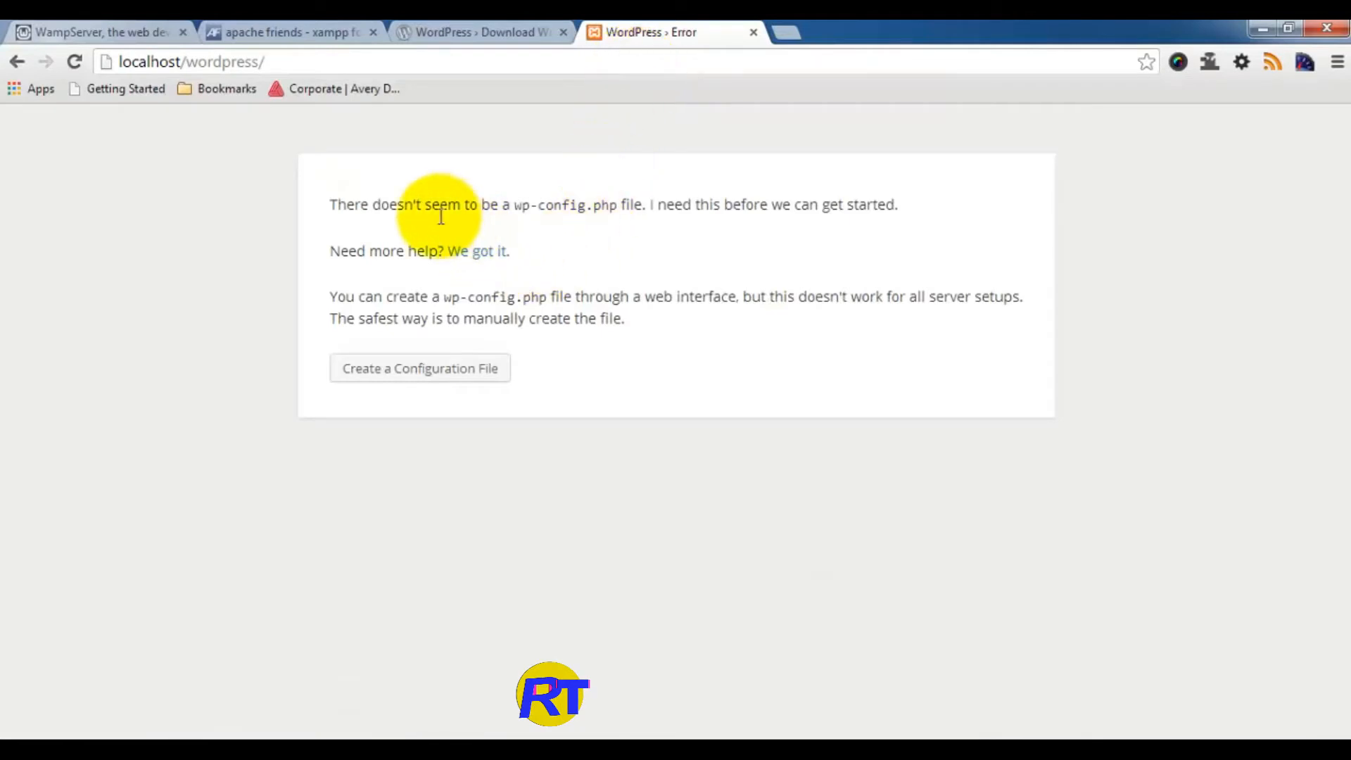
{"action": "left_click_drag", "start_coordinate": [514, 204], "coordinate": [634, 210]}
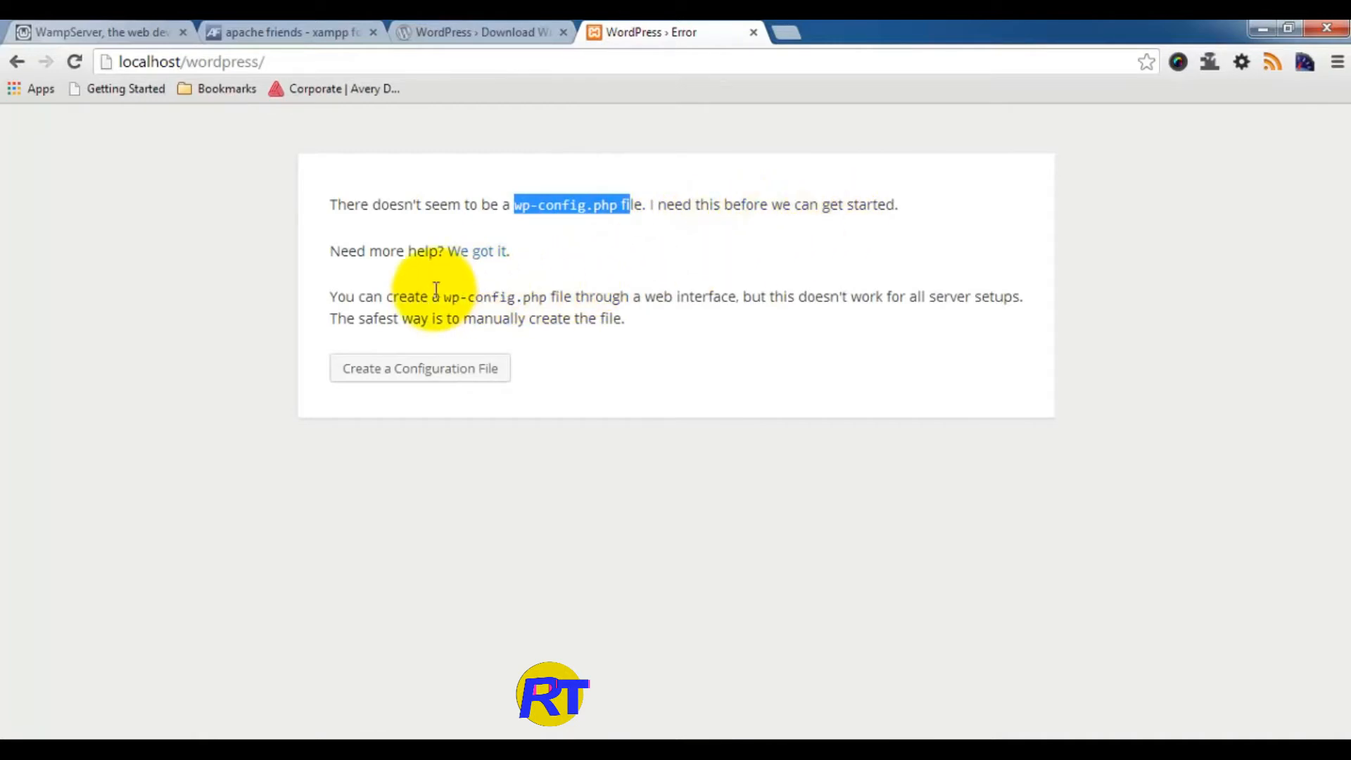
Step: Start creating the configuration file and highlight the required database name, username, password and host
{"action": "left_click", "coordinate": [424, 374]}
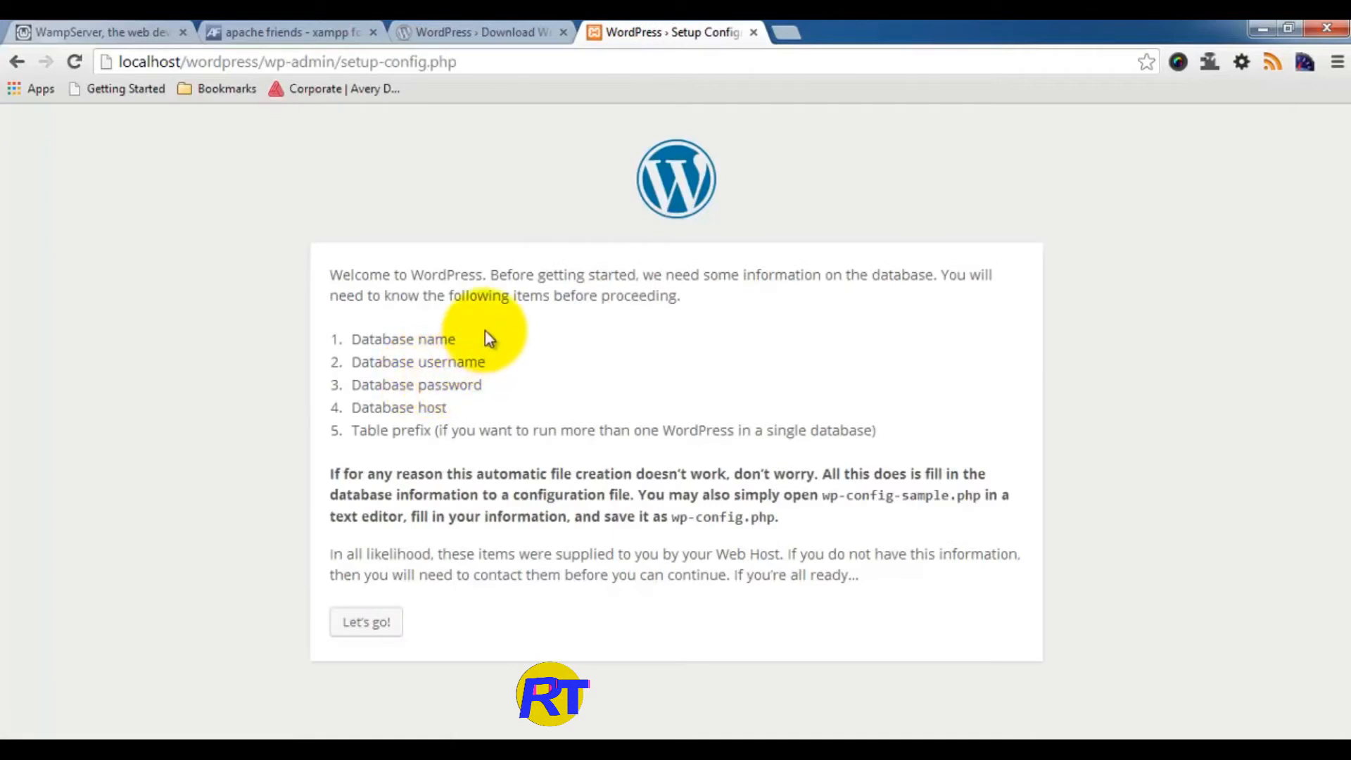
{"action": "left_click_drag", "start_coordinate": [331, 274], "coordinate": [593, 292]}
{"action": "left_click", "coordinate": [467, 310]}
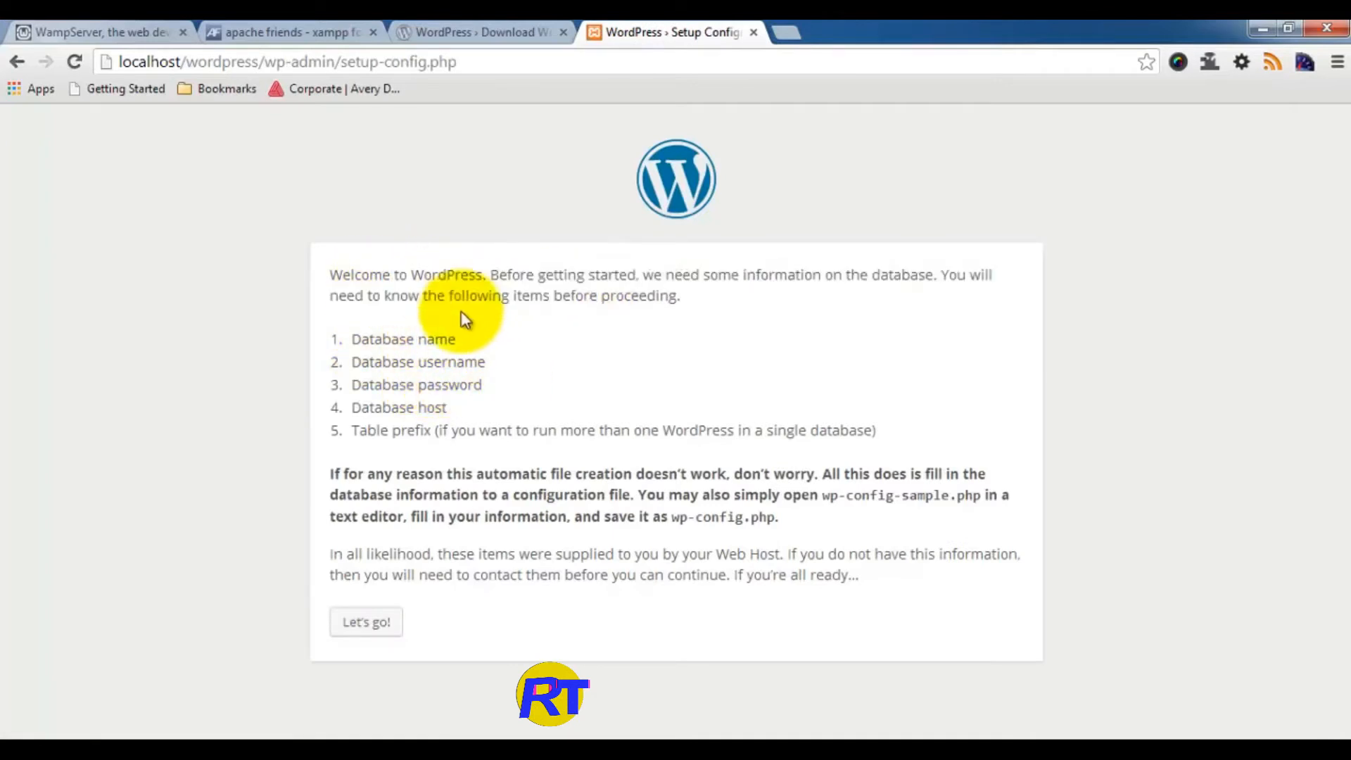
{"action": "left_click_drag", "start_coordinate": [352, 343], "coordinate": [448, 341]}
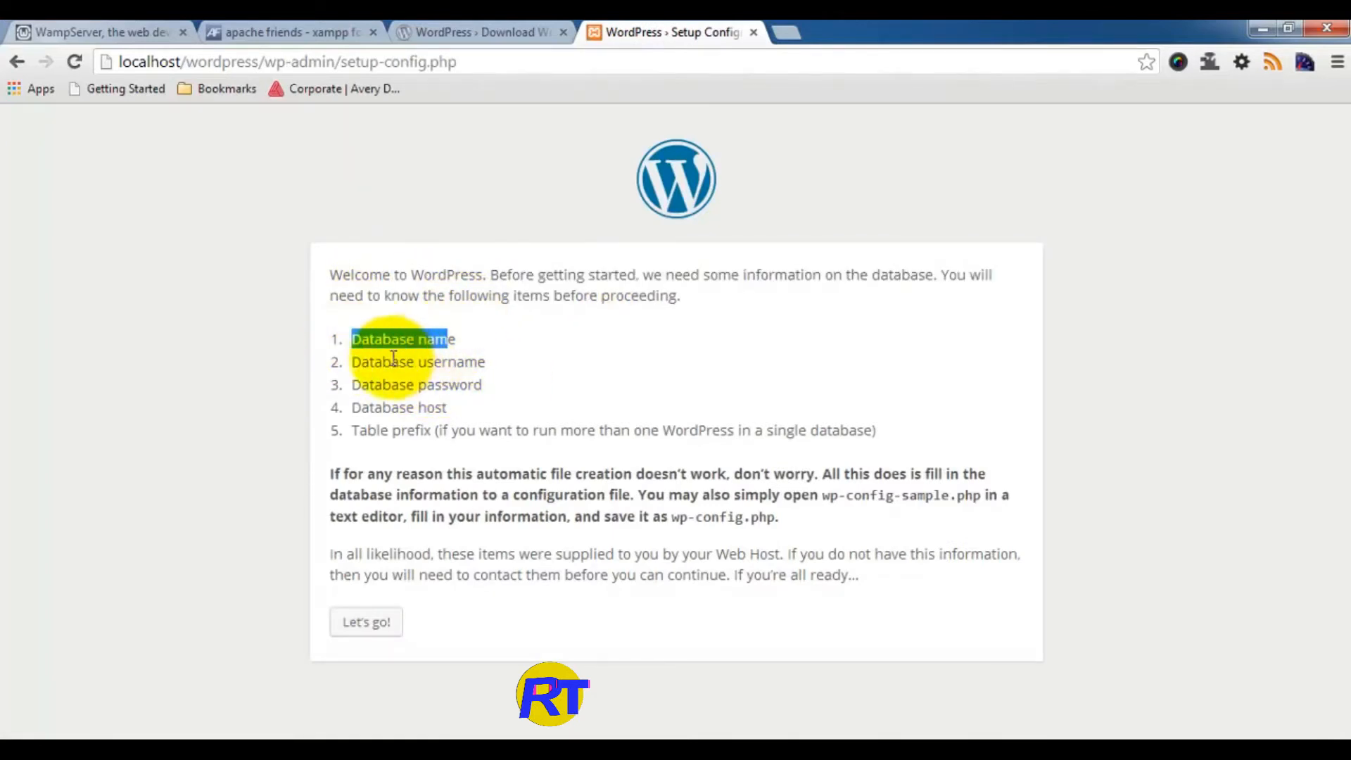
{"action": "left_click_drag", "start_coordinate": [362, 358], "coordinate": [496, 361]}
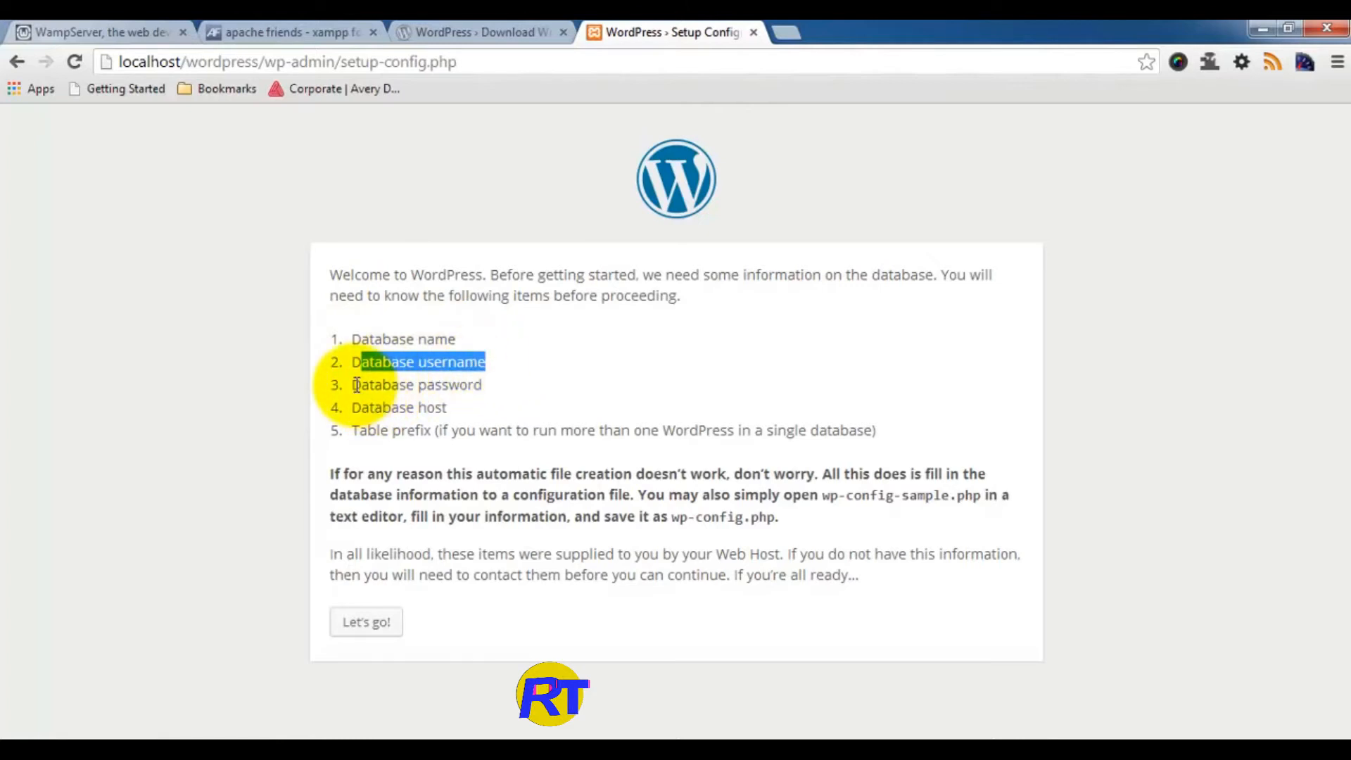
{"action": "left_click_drag", "start_coordinate": [351, 384], "coordinate": [483, 384]}
{"action": "left_click_drag", "start_coordinate": [361, 407], "coordinate": [512, 407]}
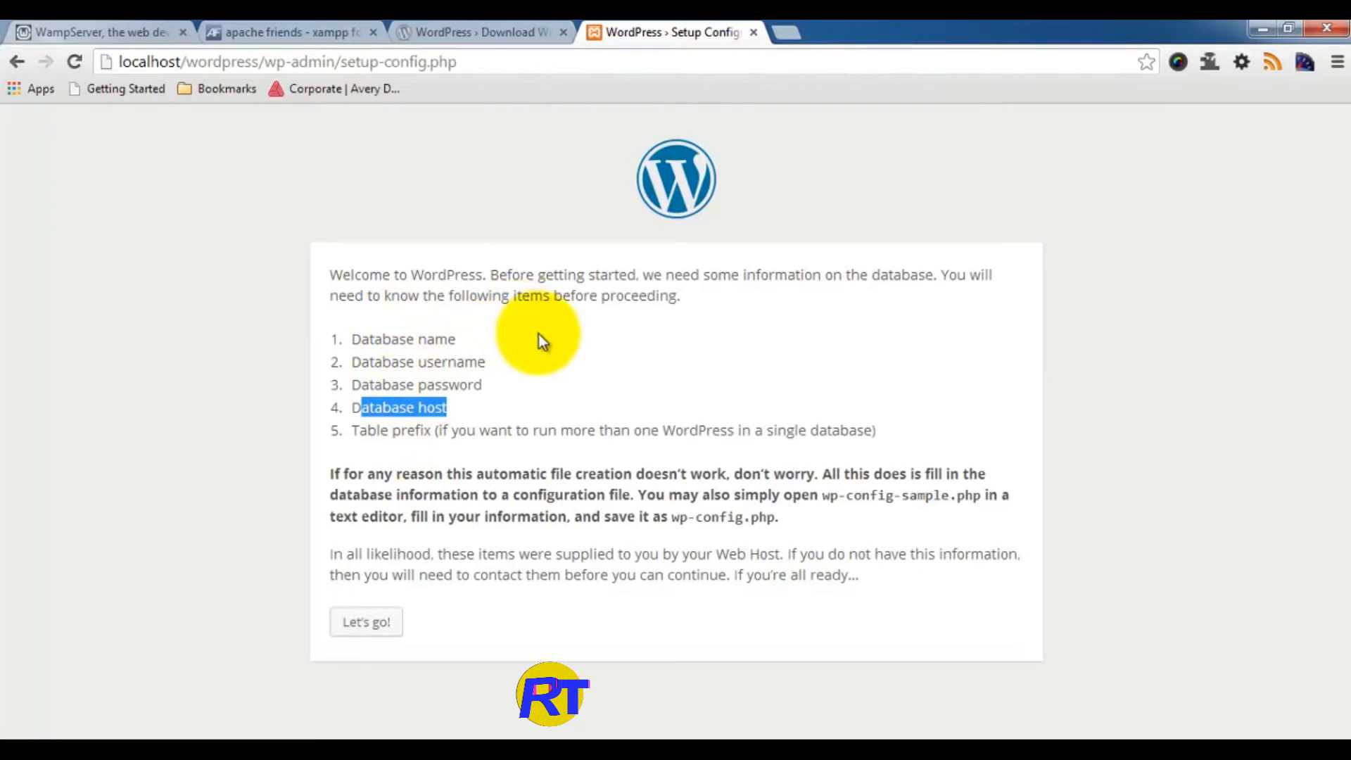
{"action": "left_click", "coordinate": [786, 32]}
Step: Create a database named wordpress in phpMyAdmin via localhost, then return to the setup tab
{"action": "type", "text": "l"}
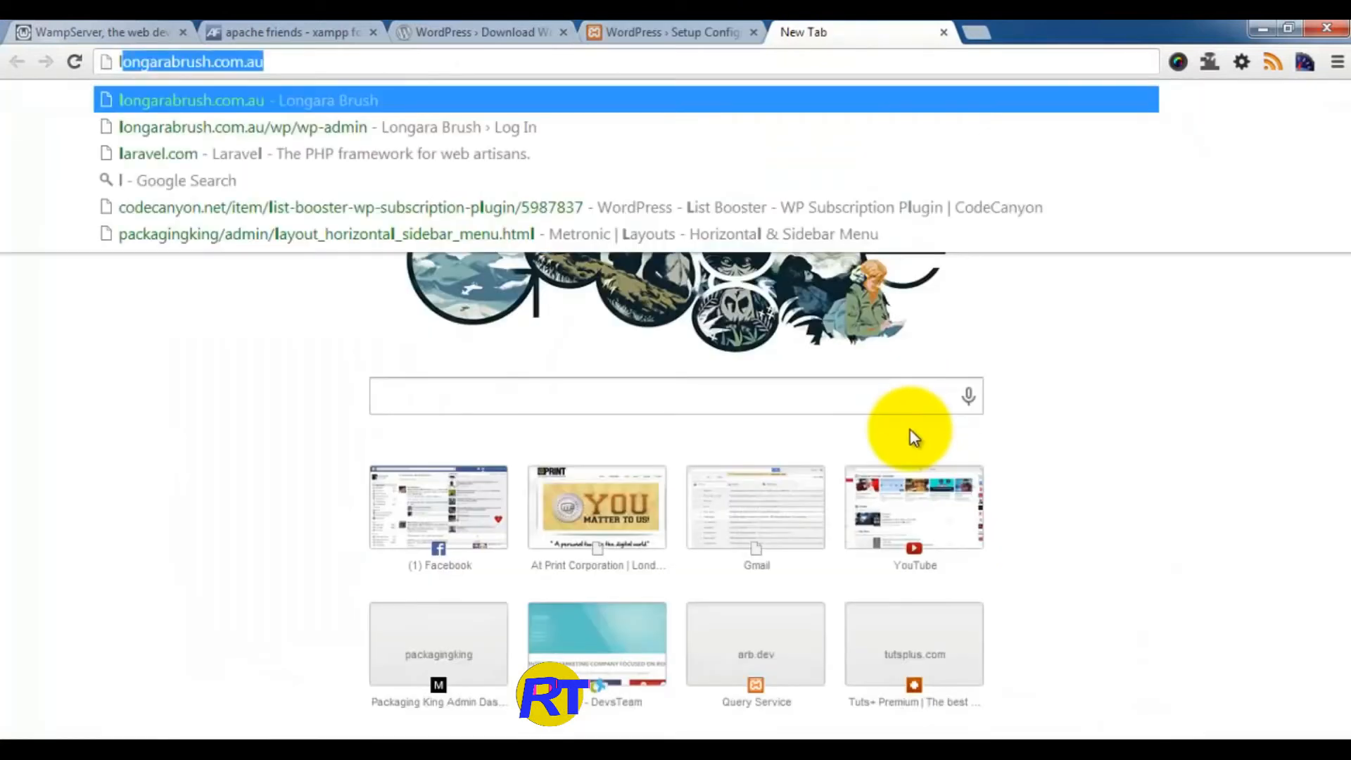
{"action": "type", "text": "ocalhost"}
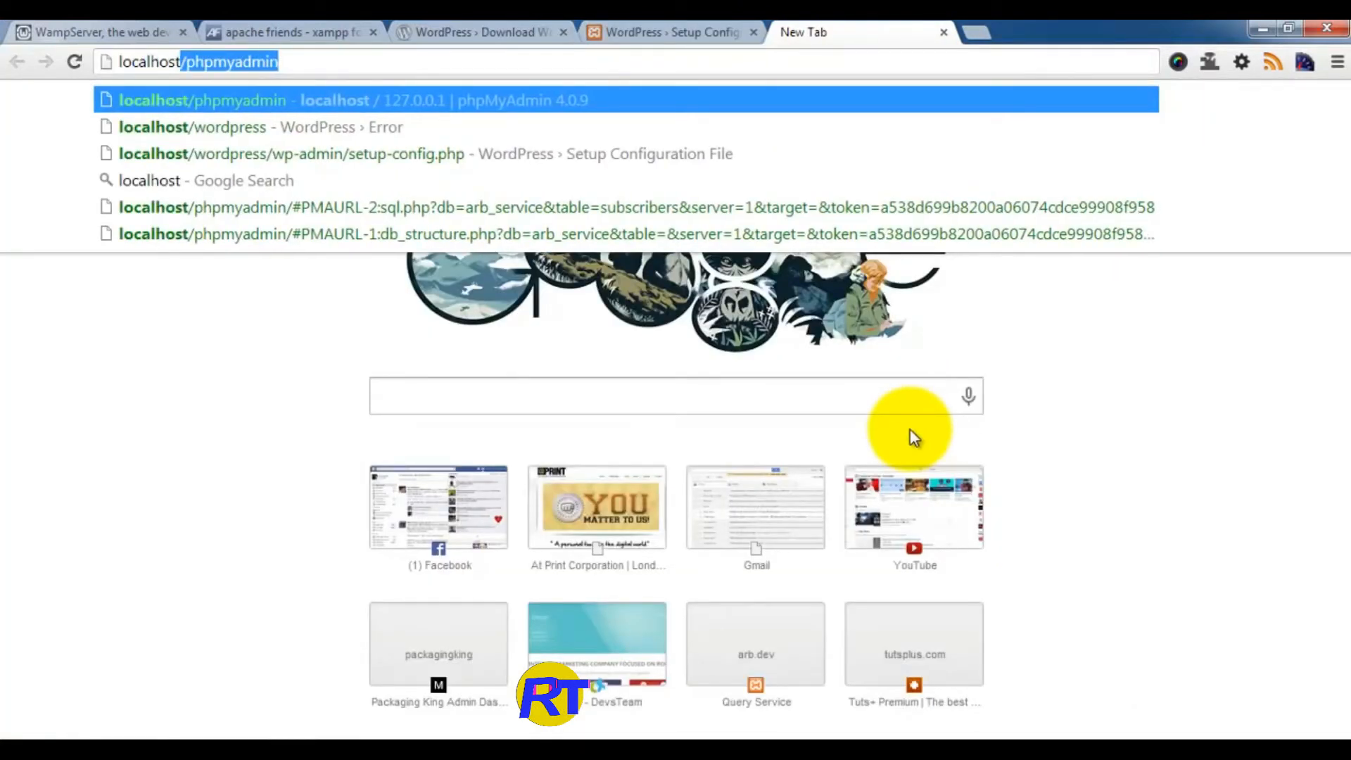
{"action": "key", "text": "Delete"}
{"action": "key", "text": "Return"}
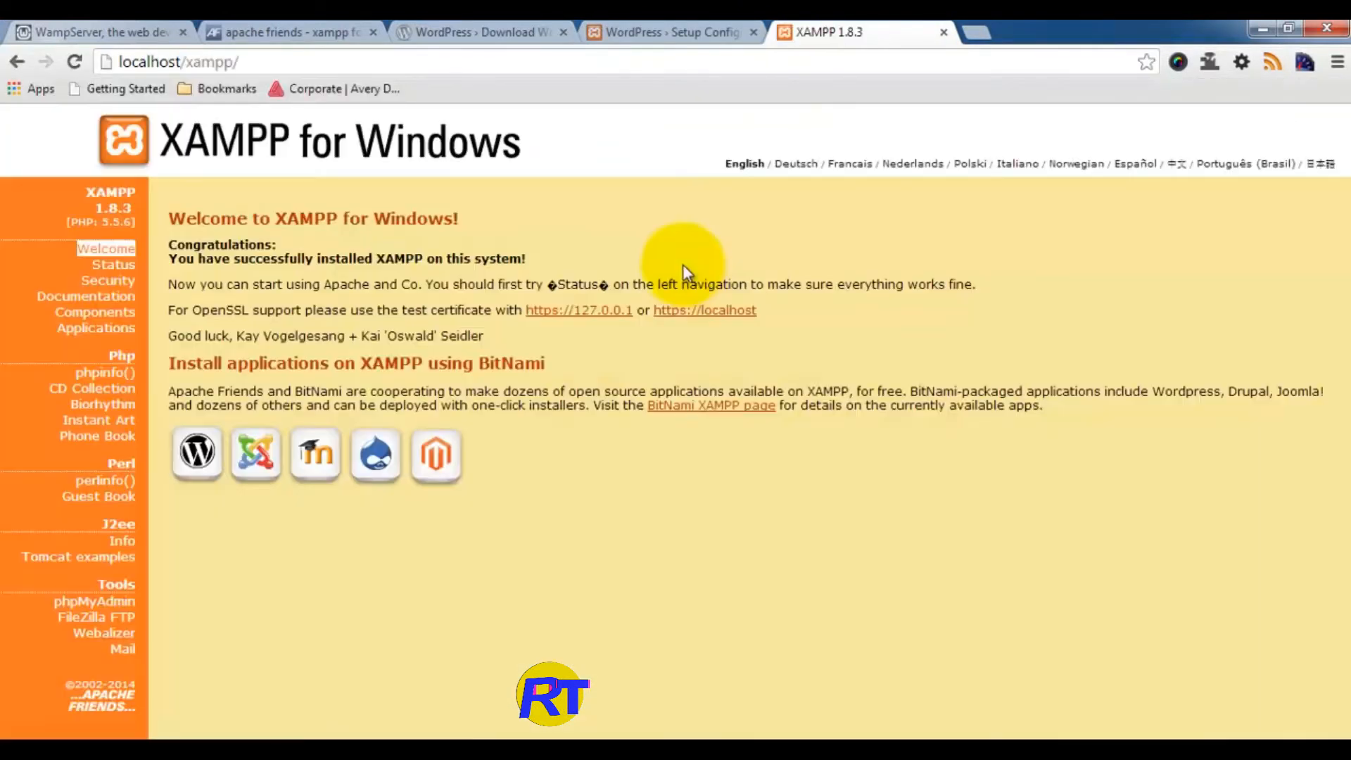
{"action": "left_click", "coordinate": [102, 604]}
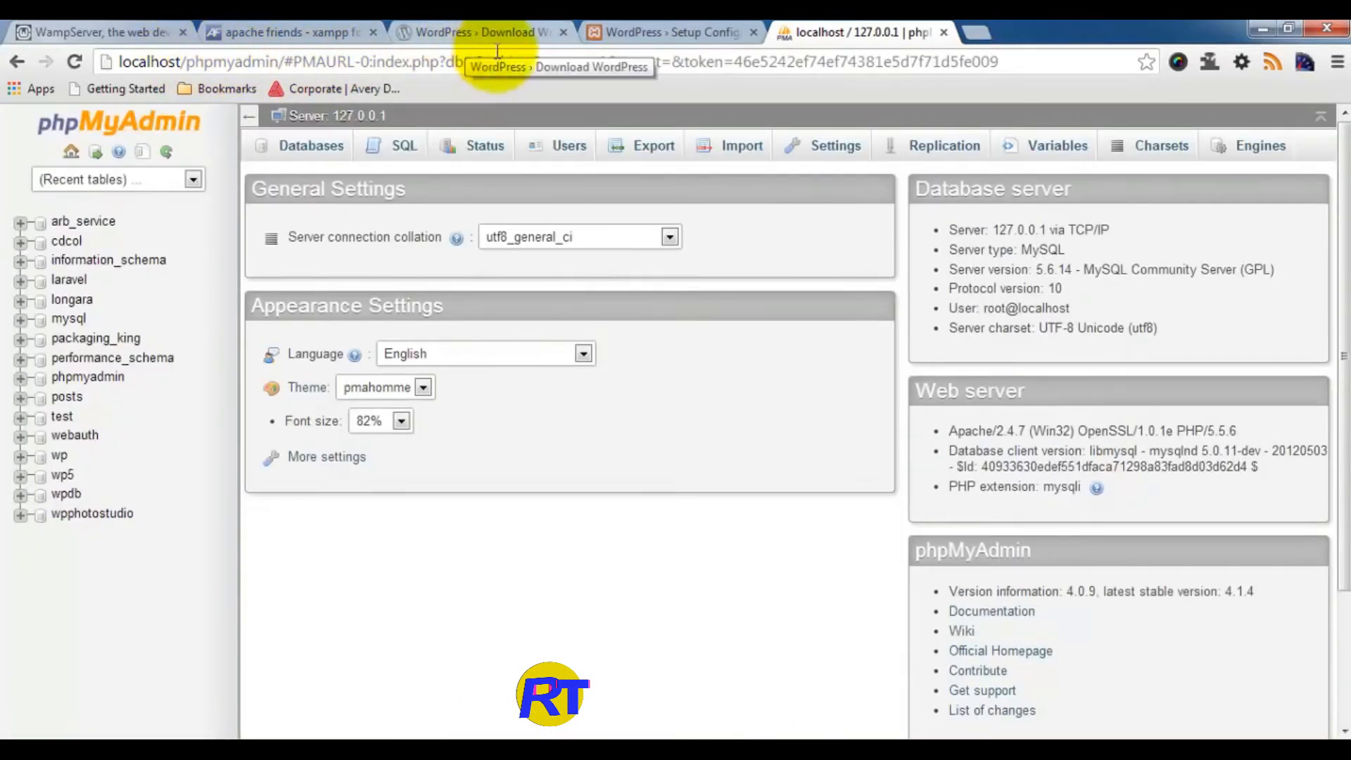
{"action": "left_click", "coordinate": [314, 147]}
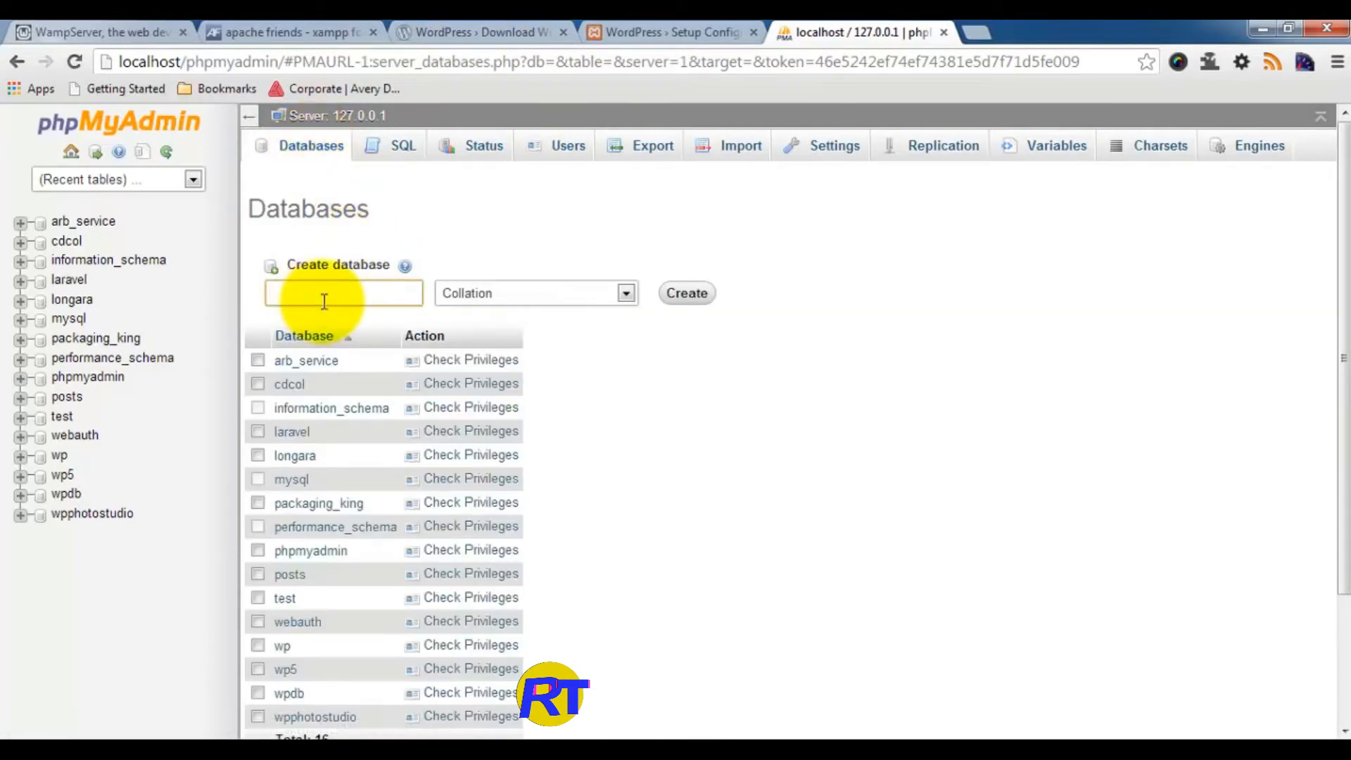
{"action": "type", "text": "wordpress"}
{"action": "key", "text": "Return"}
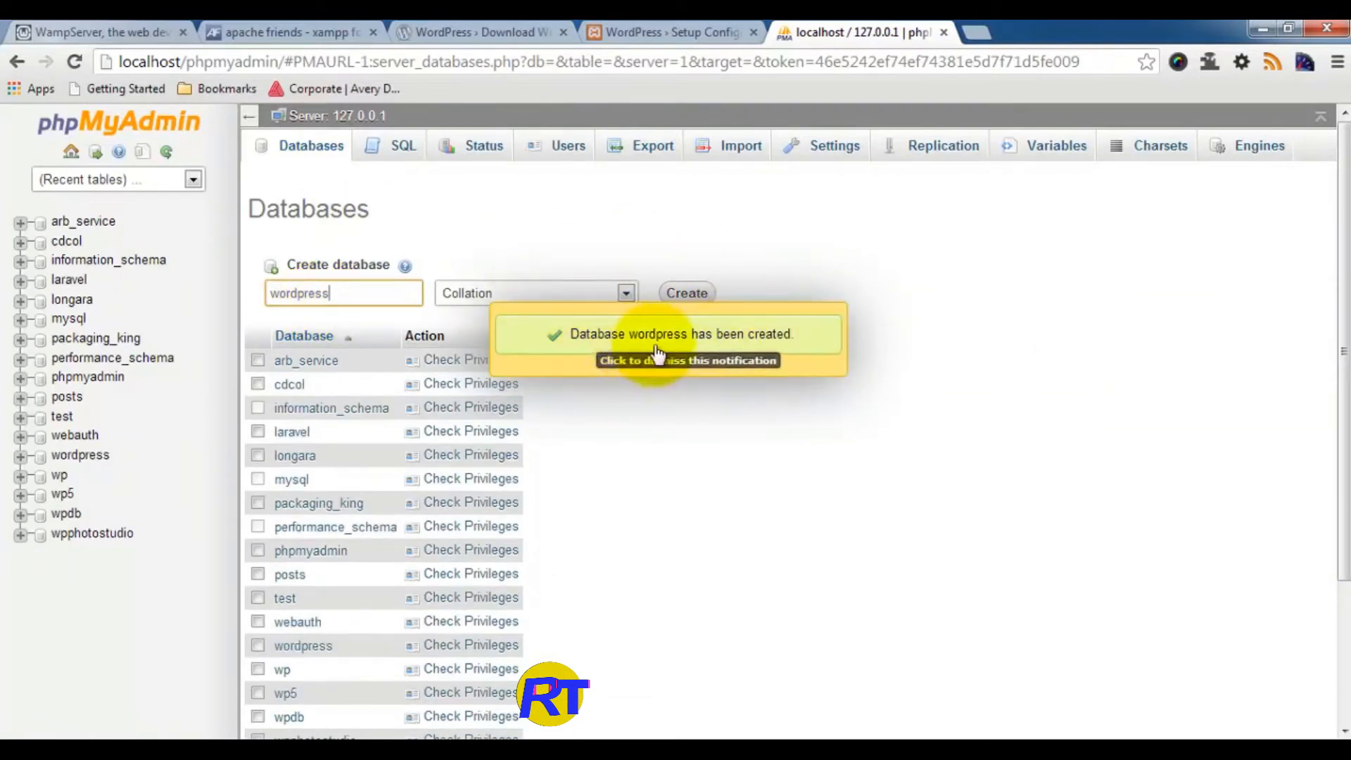
{"action": "left_click", "coordinate": [697, 27]}
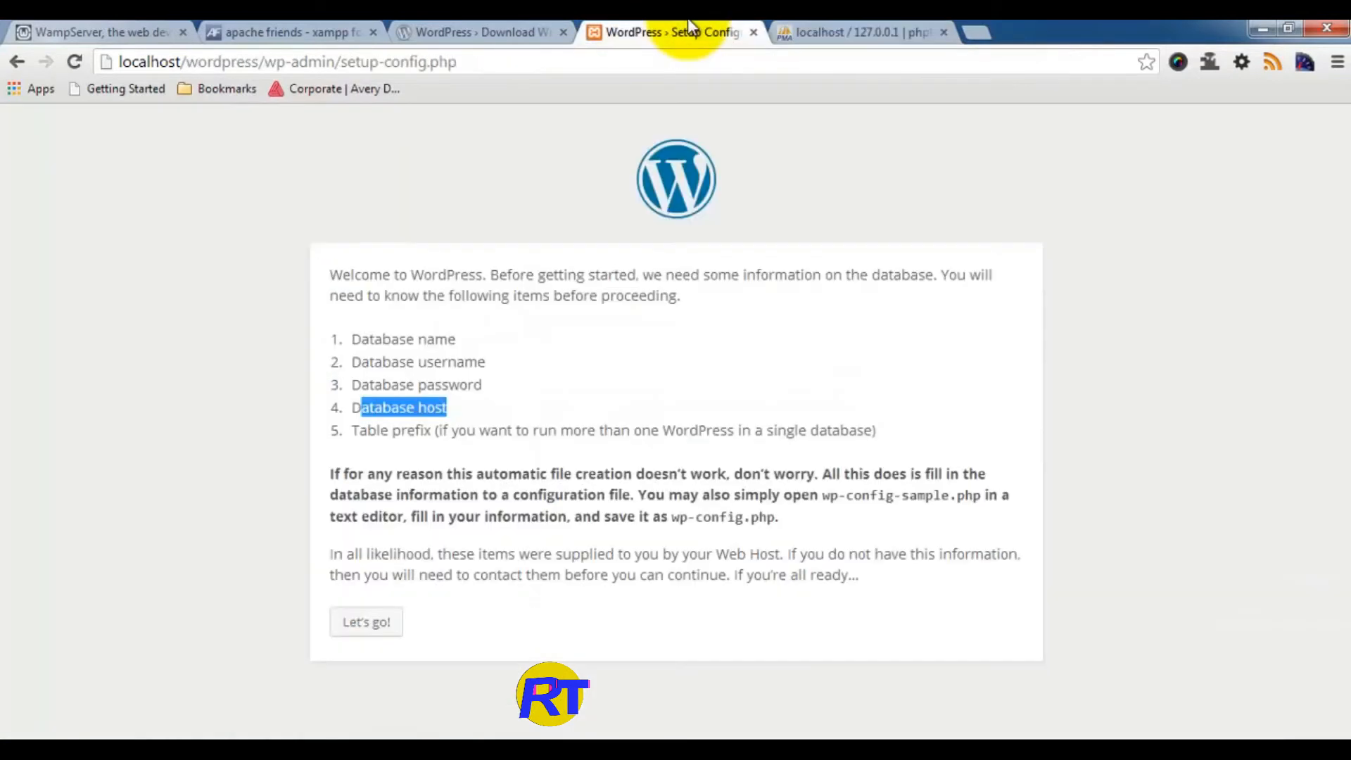
Step: Enter user root, a blank password and host localhost, verify the database name, and submit
{"action": "left_click", "coordinate": [369, 619]}
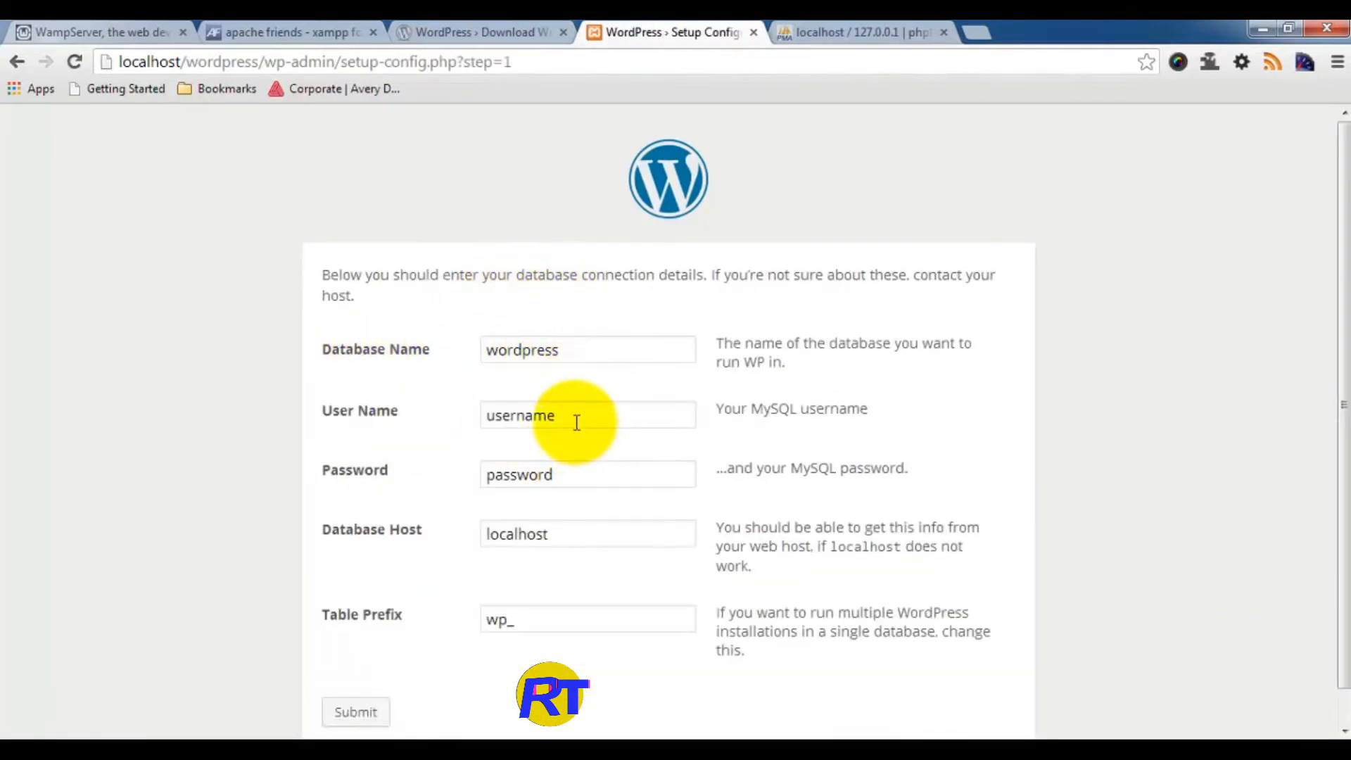
{"action": "left_click_drag", "start_coordinate": [600, 417], "coordinate": [352, 419]}
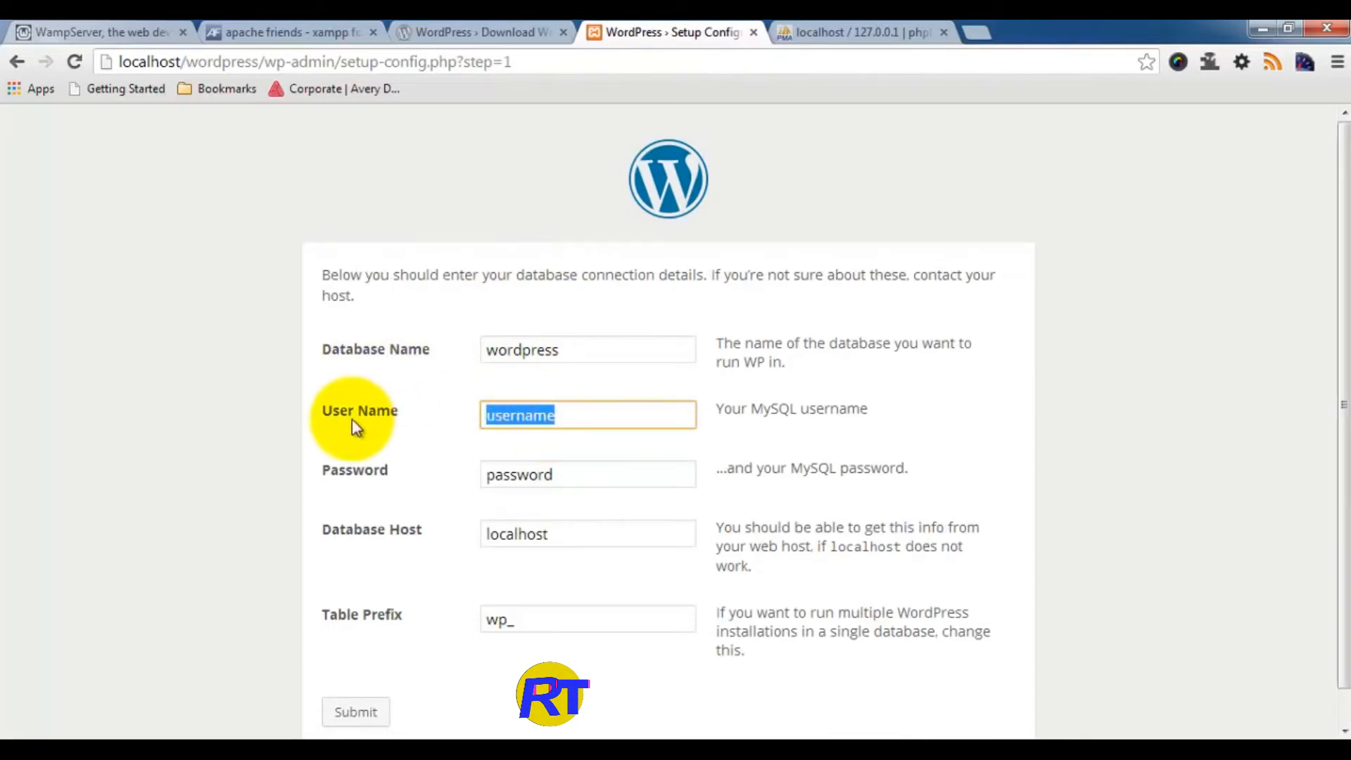
{"action": "type", "text": "root"}
{"action": "key", "text": "Tab"}
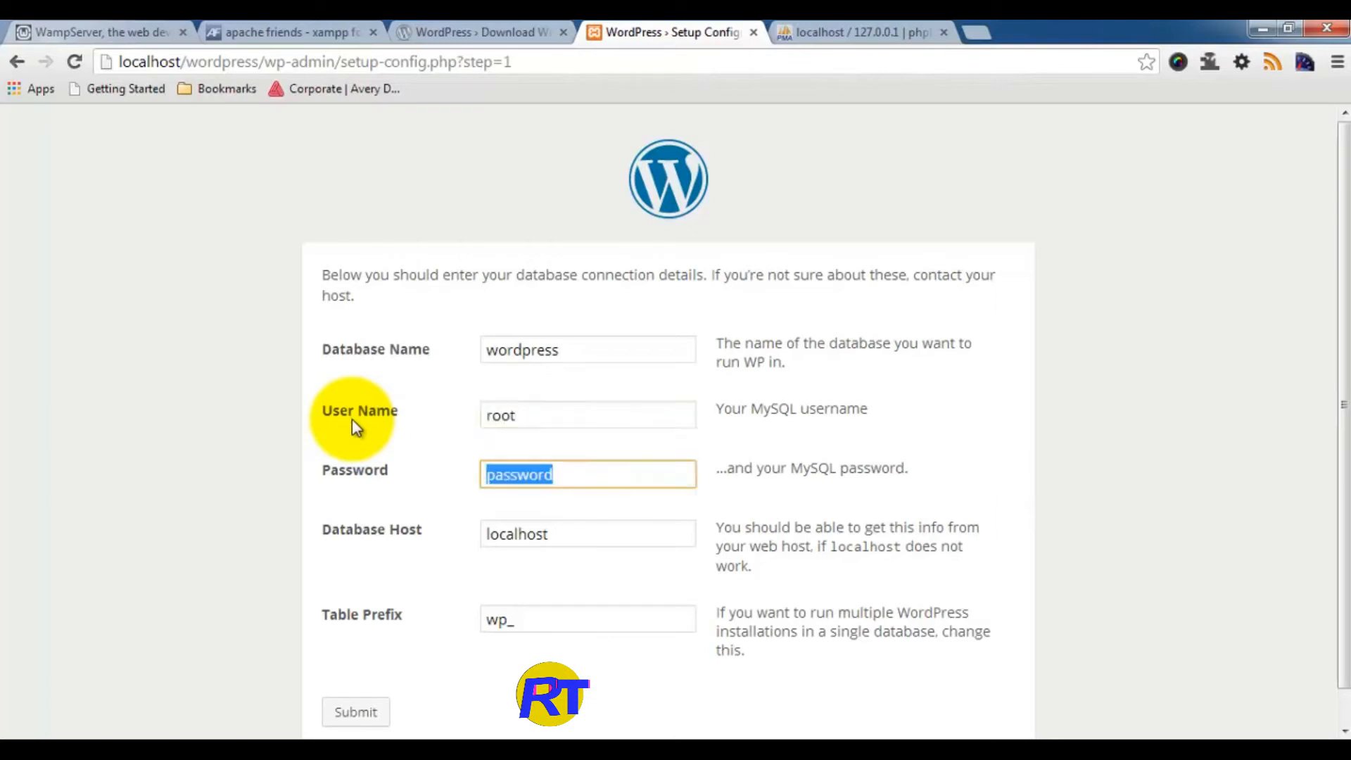
{"action": "key", "text": "BackSpace"}
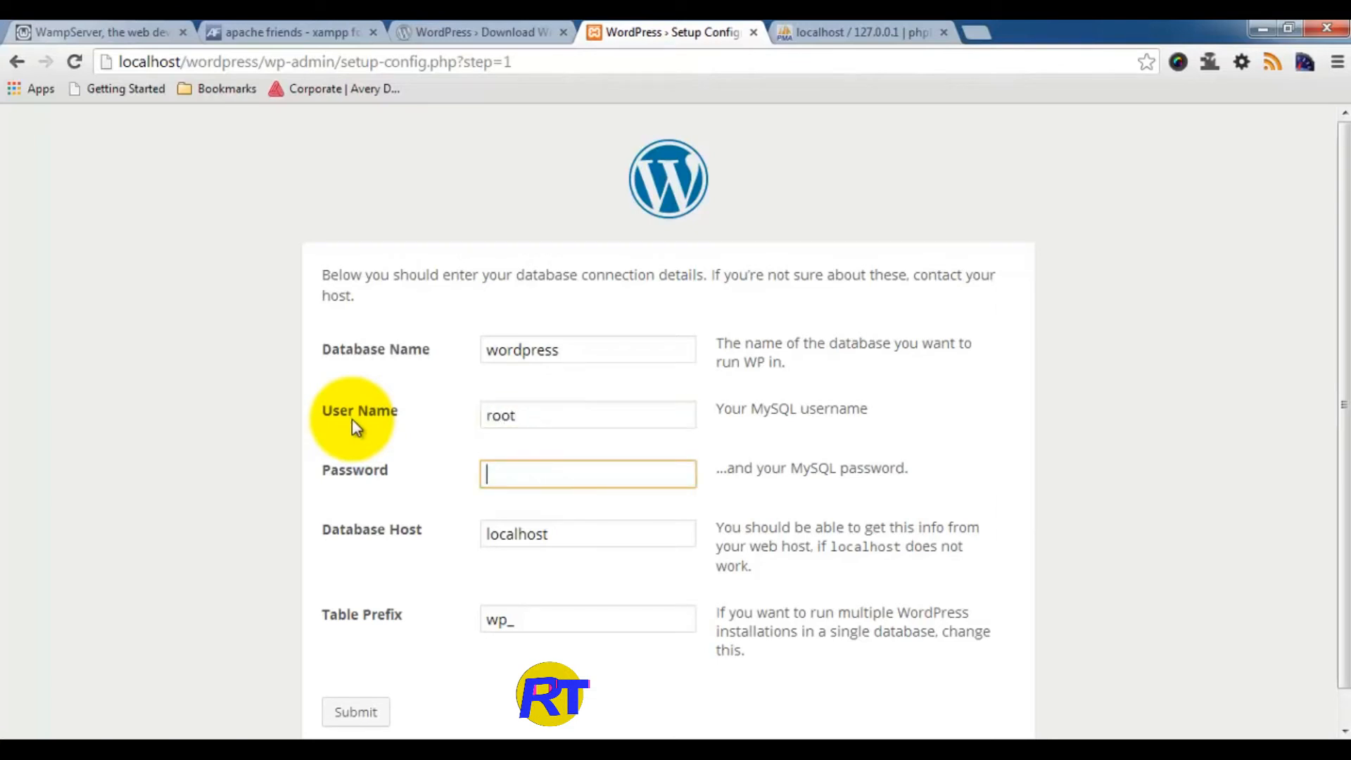
{"action": "key", "text": "Tab"}
{"action": "left_click", "coordinate": [617, 531]}
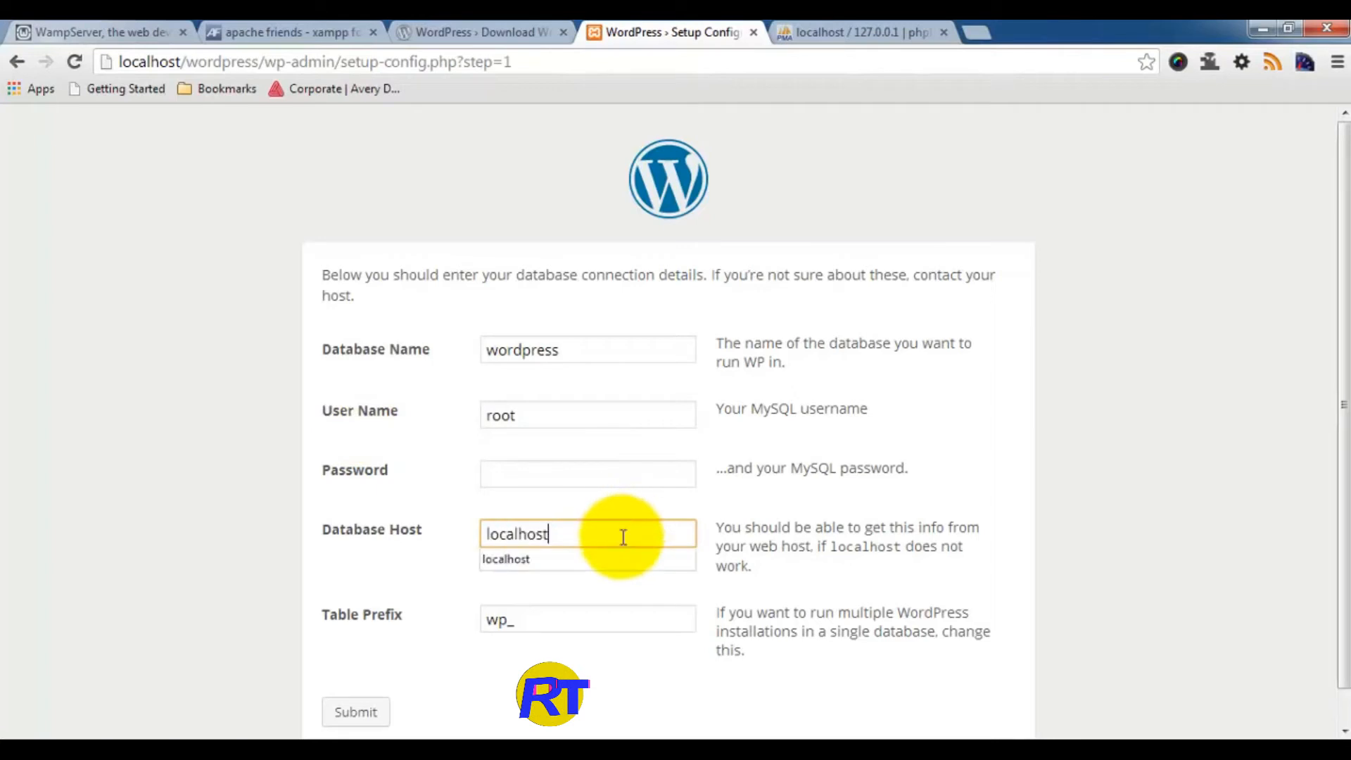
{"action": "left_click", "coordinate": [953, 509]}
{"action": "scroll", "coordinate": [953, 504], "scroll_direction": "down", "scroll_amount": 1}
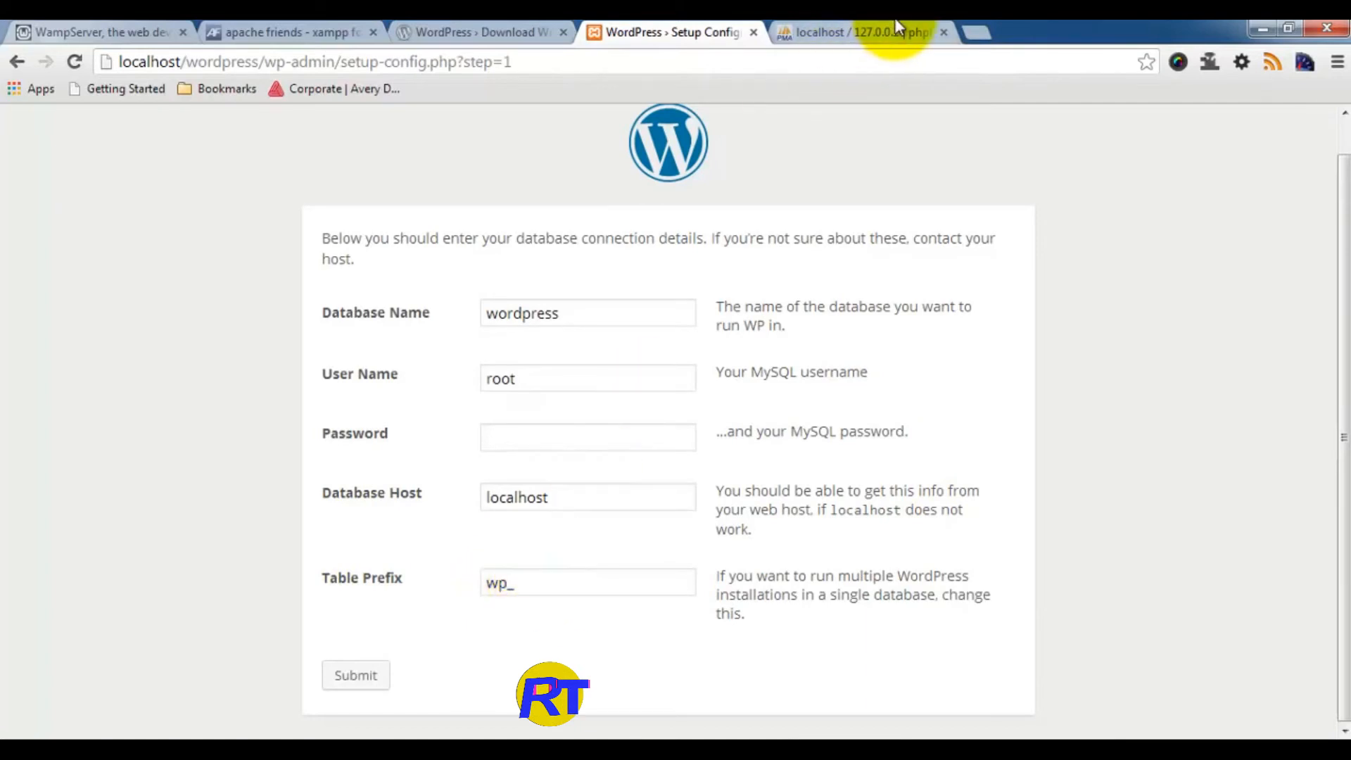
{"action": "left_click", "coordinate": [872, 32]}
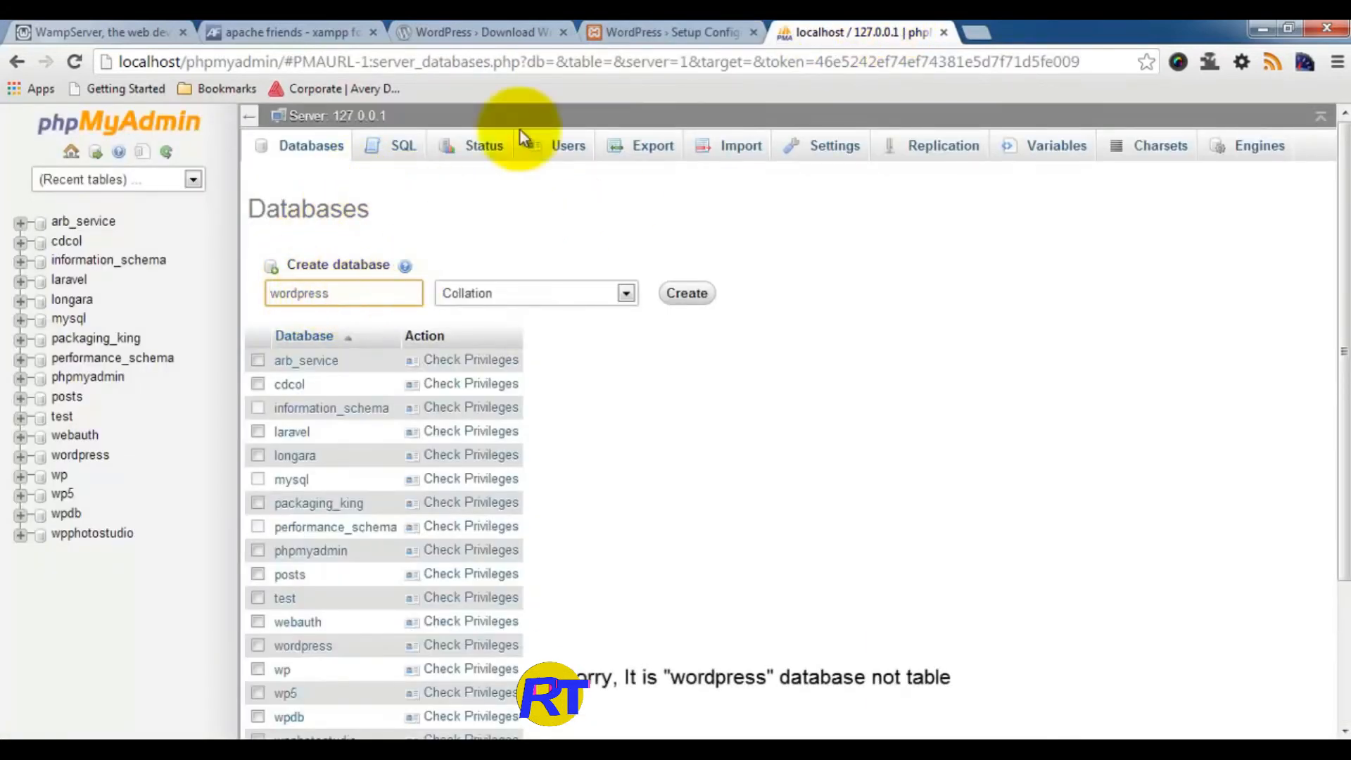
{"action": "left_click", "coordinate": [633, 32]}
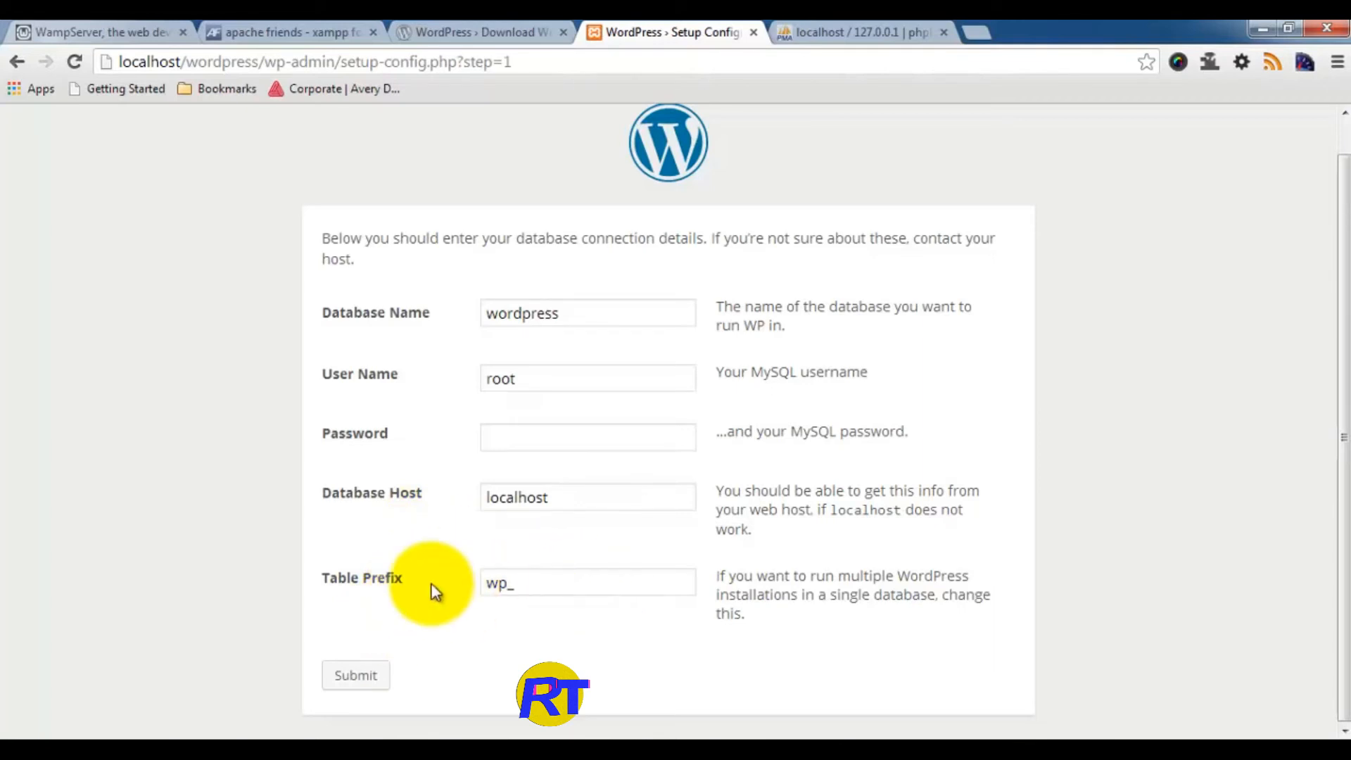
{"action": "left_click", "coordinate": [356, 678]}
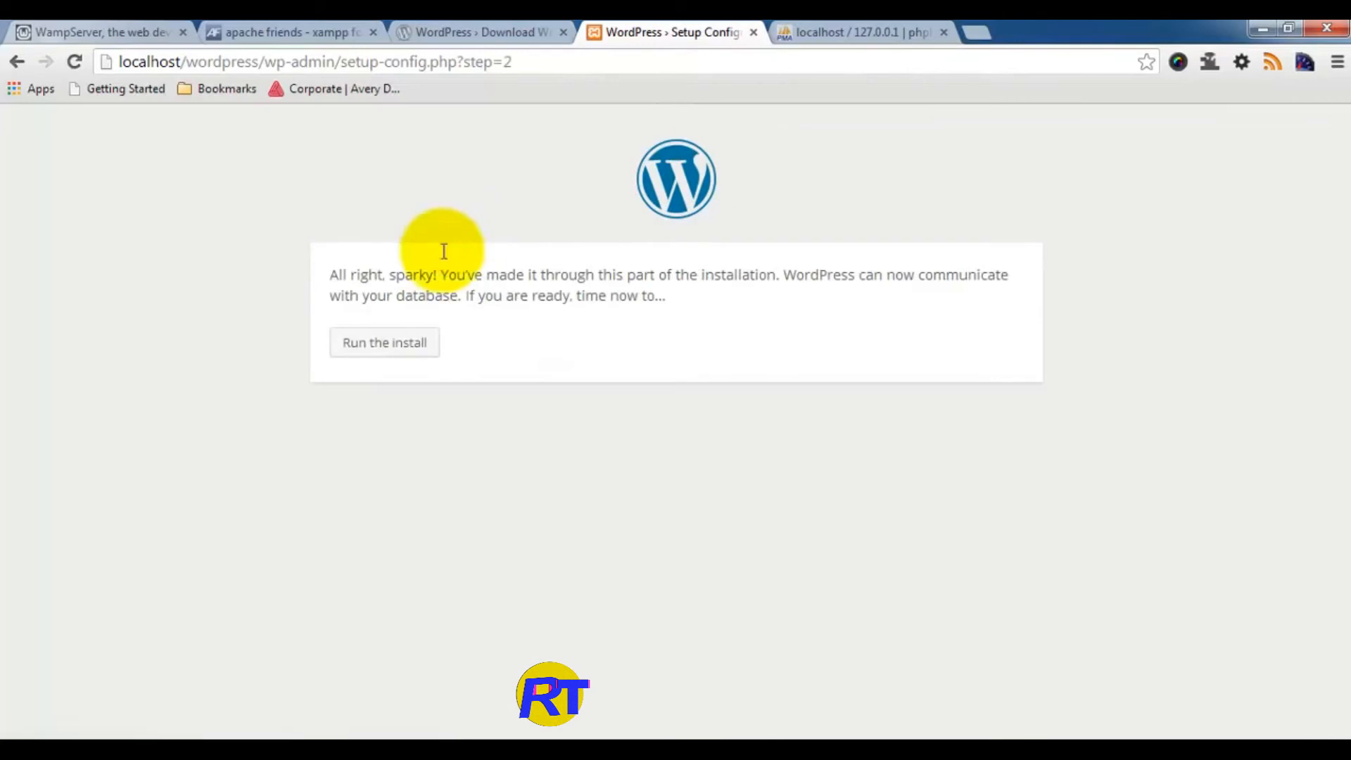
Step: Run the install and enter the site title 'Awesome WordPress Site'
{"action": "left_click", "coordinate": [371, 344]}
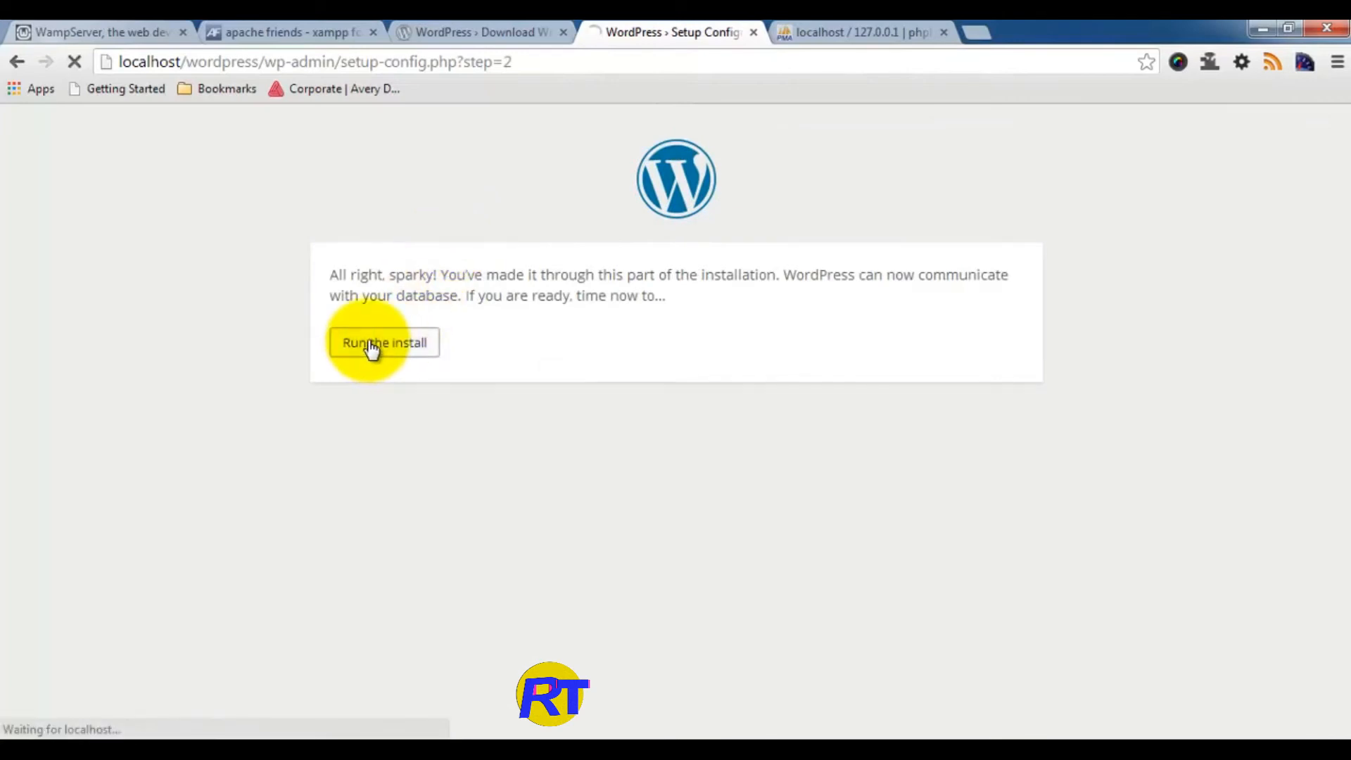
{"action": "scroll", "coordinate": [563, 380], "scroll_direction": "down", "scroll_amount": 3}
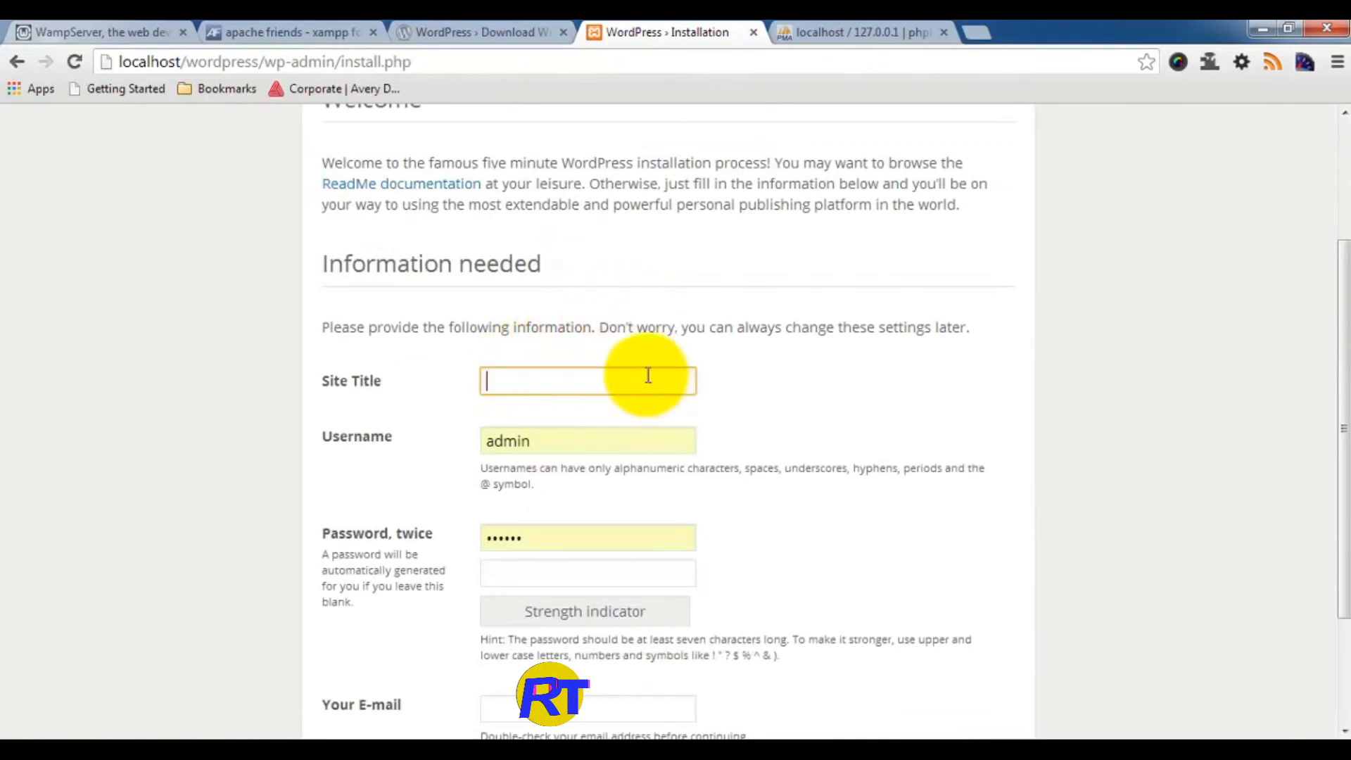
{"action": "type", "text": "A"}
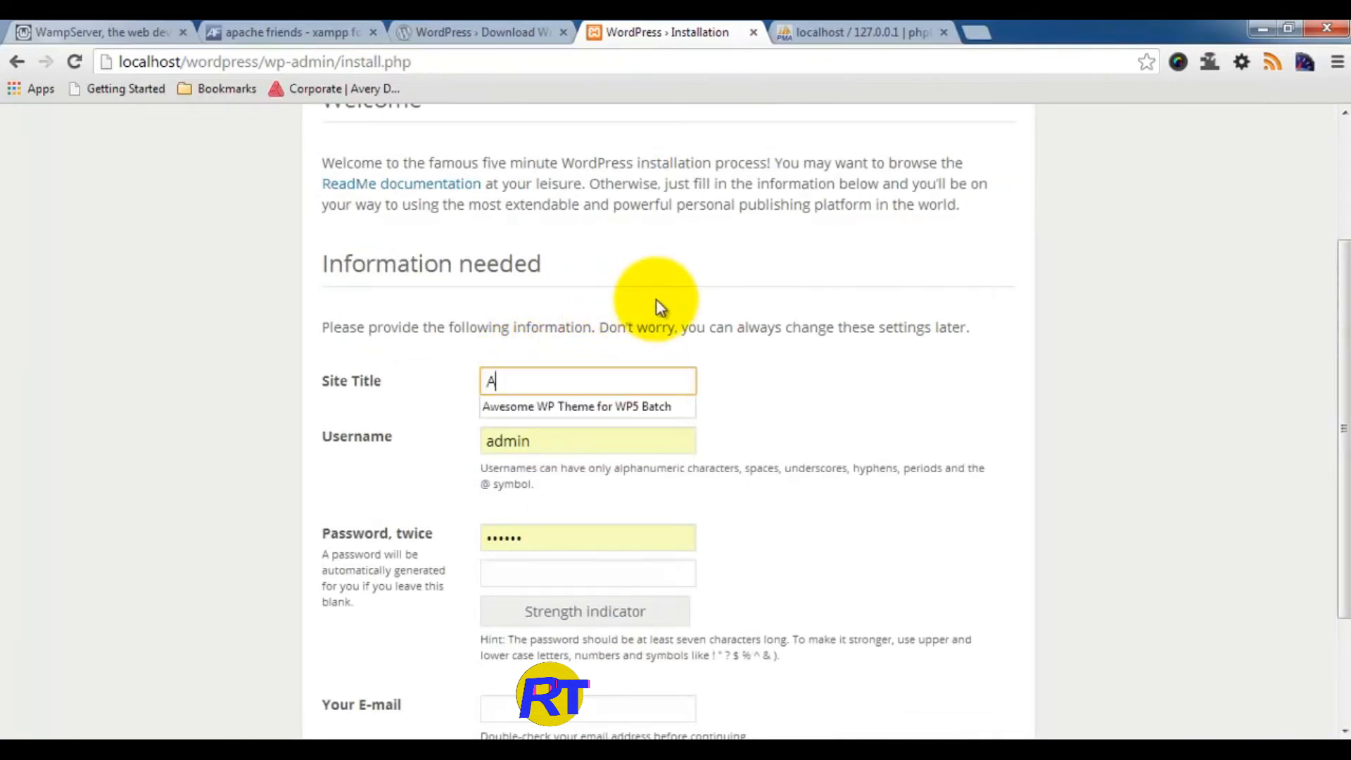
{"action": "type", "text": "wesome Wordp"}
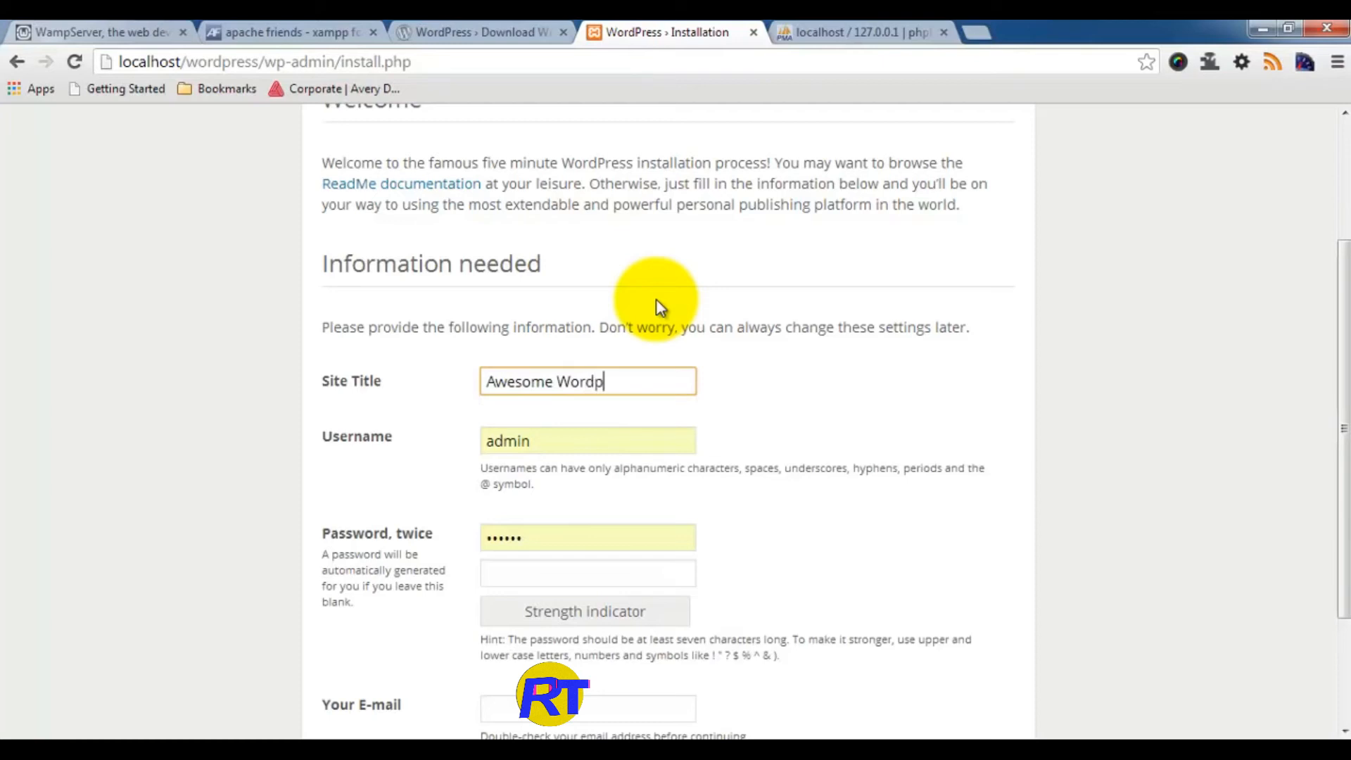
{"action": "key", "text": "BackSpace"}
{"action": "type", "text": "Press Site"}
{"action": "key", "text": "Tab"}
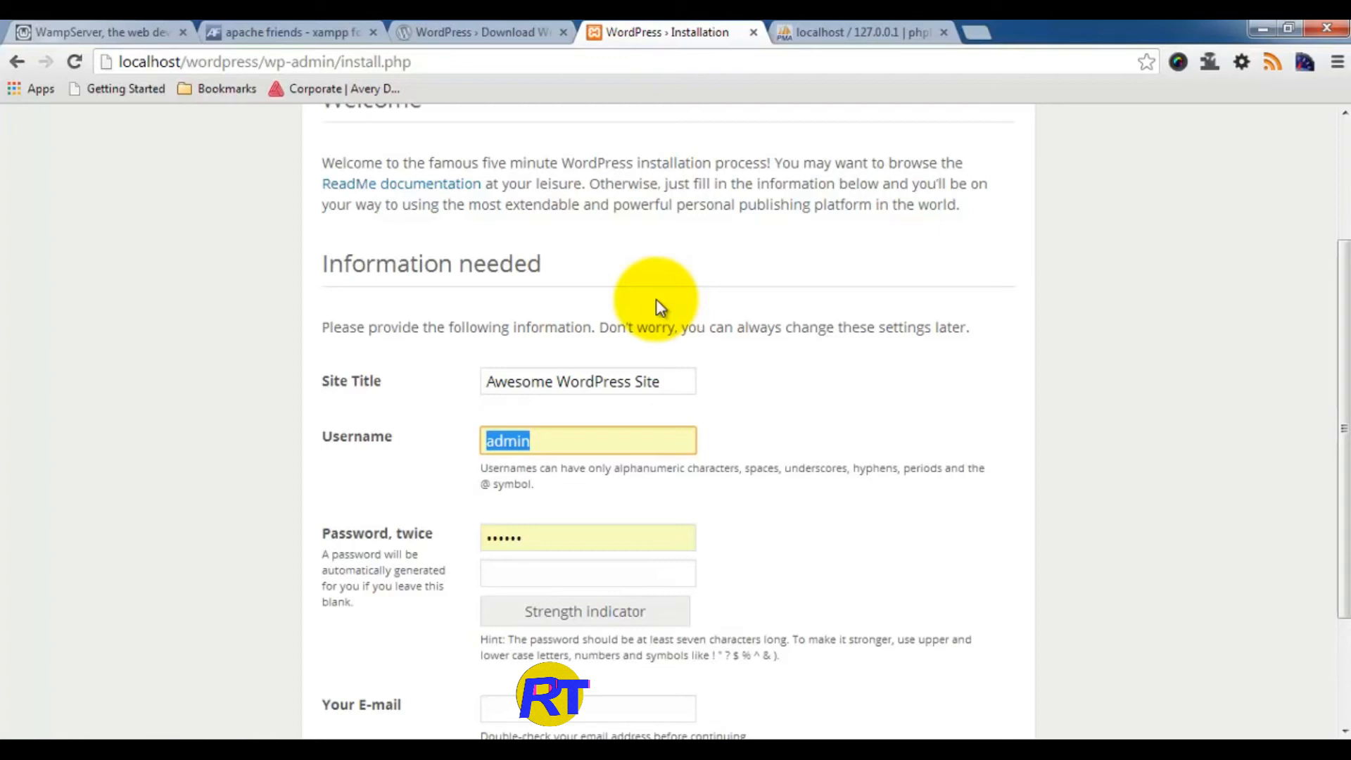
Step: Keep username admin, enter the admin password twice, and fill in the admin e-mail
{"action": "key", "text": "Tab"}
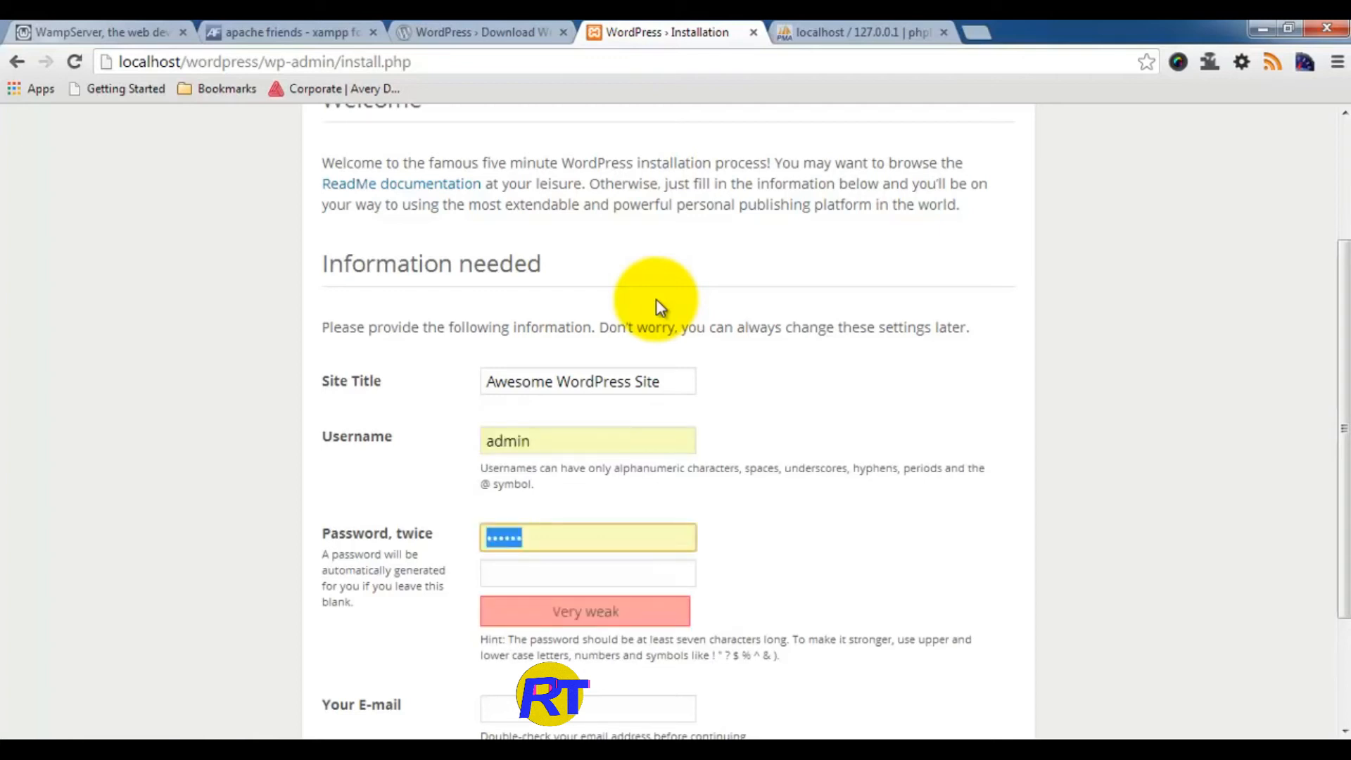
{"action": "type", "text": "admin"}
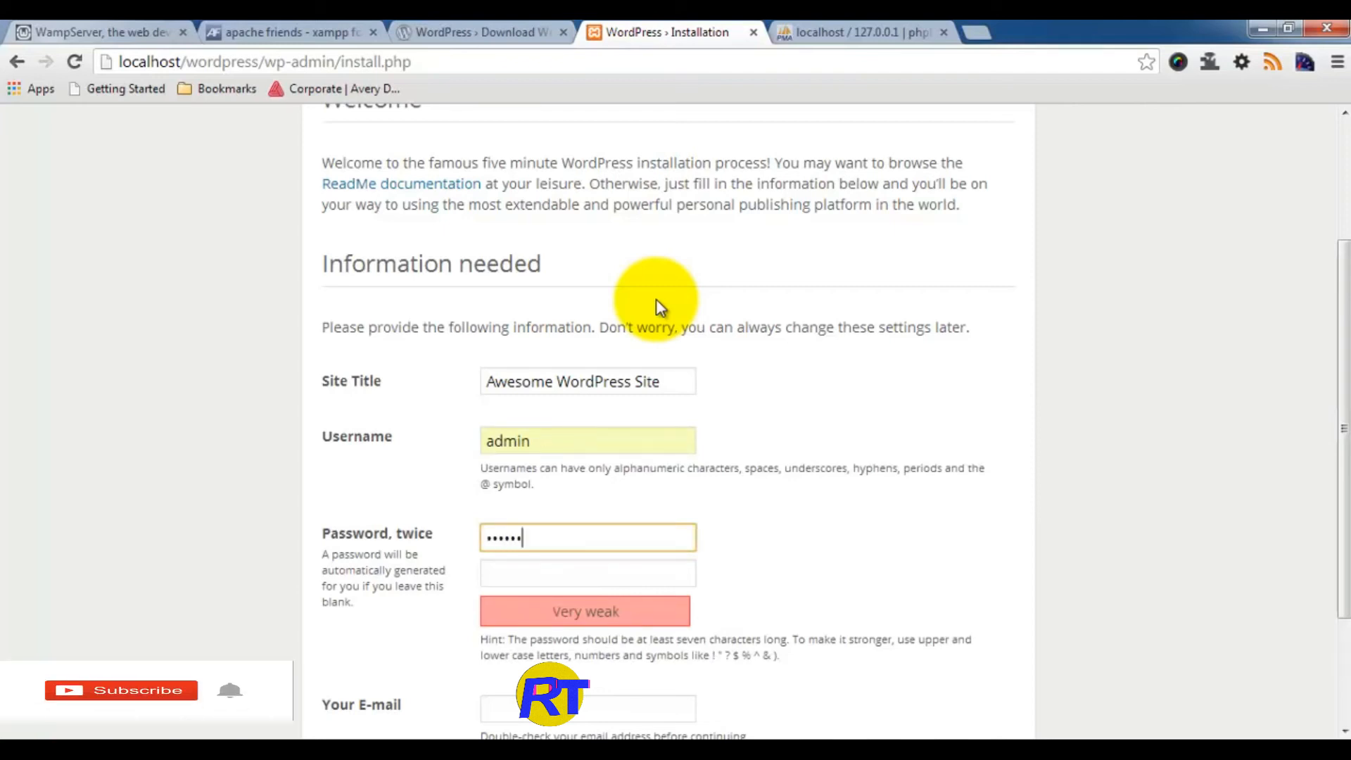
{"action": "type", "text": "1"}
{"action": "key", "text": "Tab"}
{"action": "type", "text": "admi"}
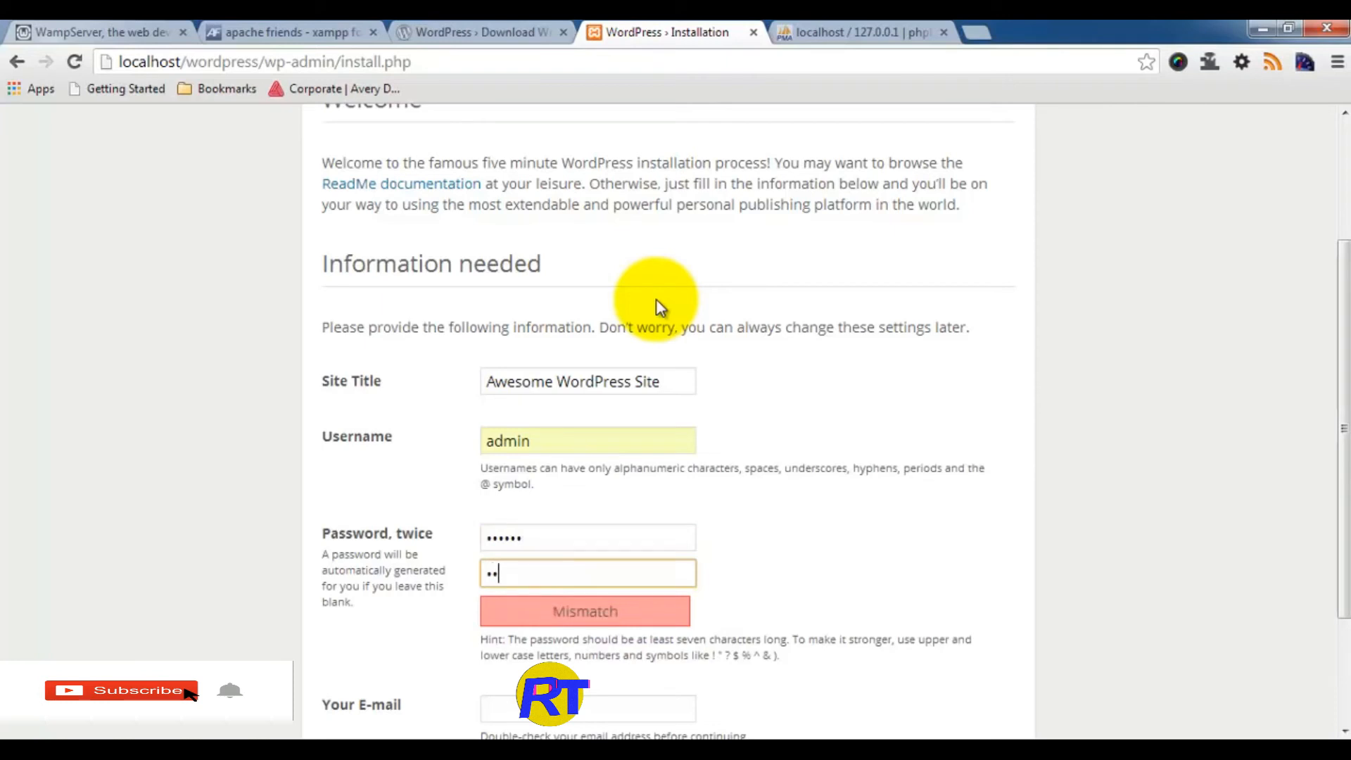
{"action": "type", "text": "n1"}
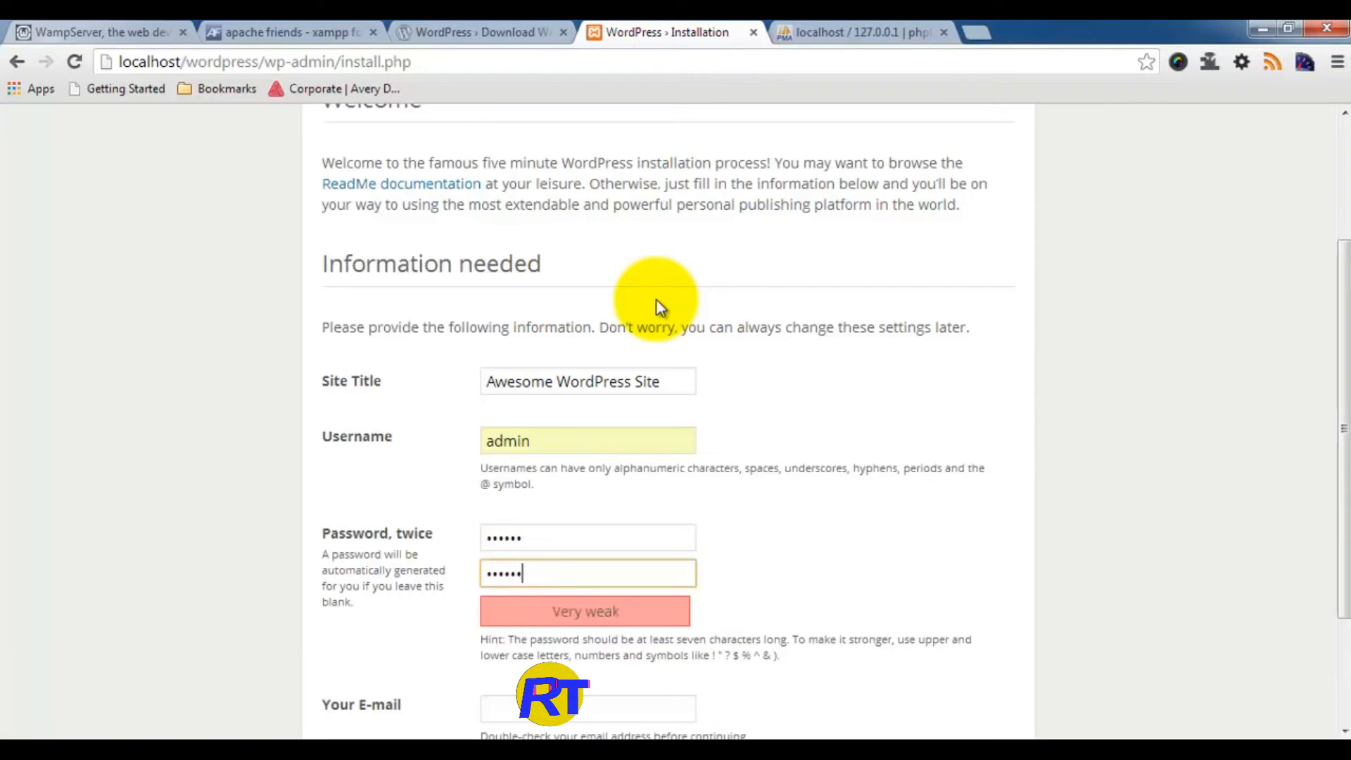
{"action": "key", "text": "Tab"}
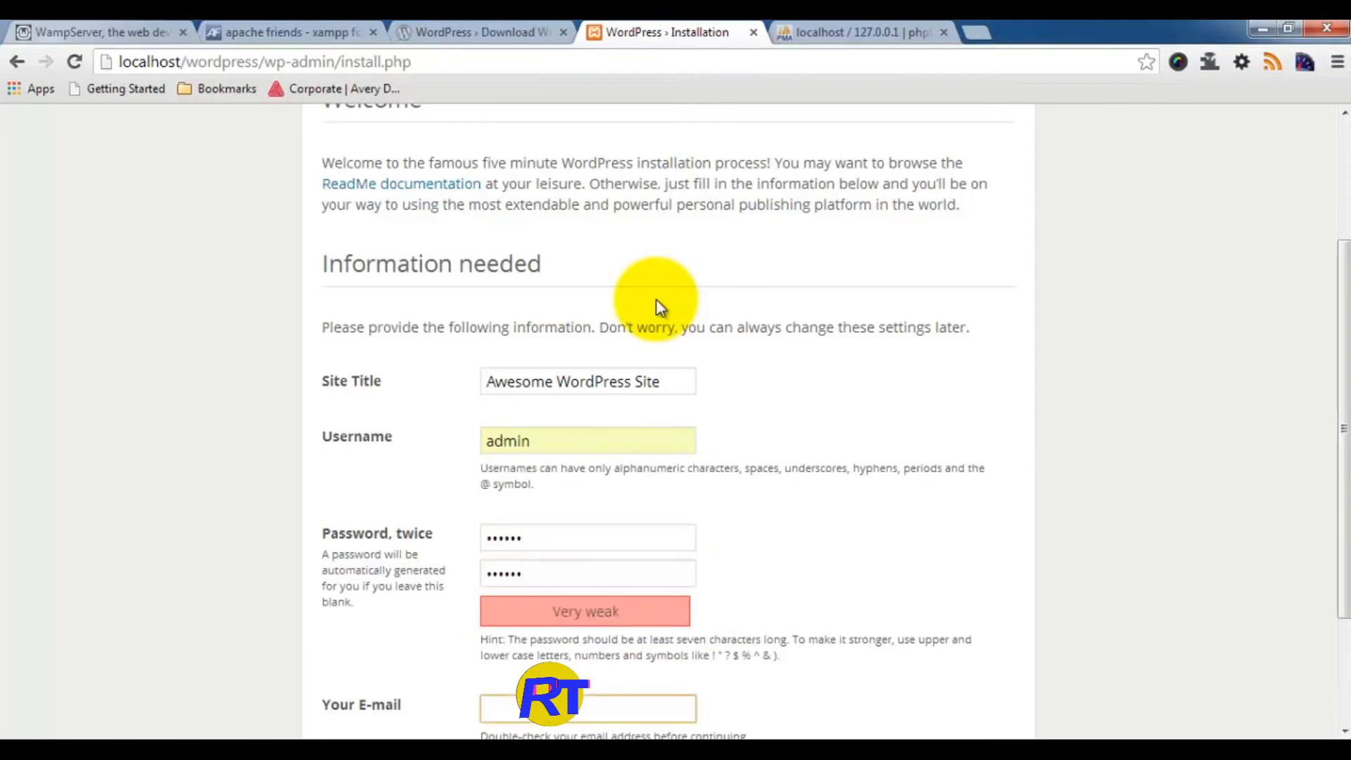
{"action": "scroll", "coordinate": [867, 386], "scroll_direction": "down", "scroll_amount": 1}
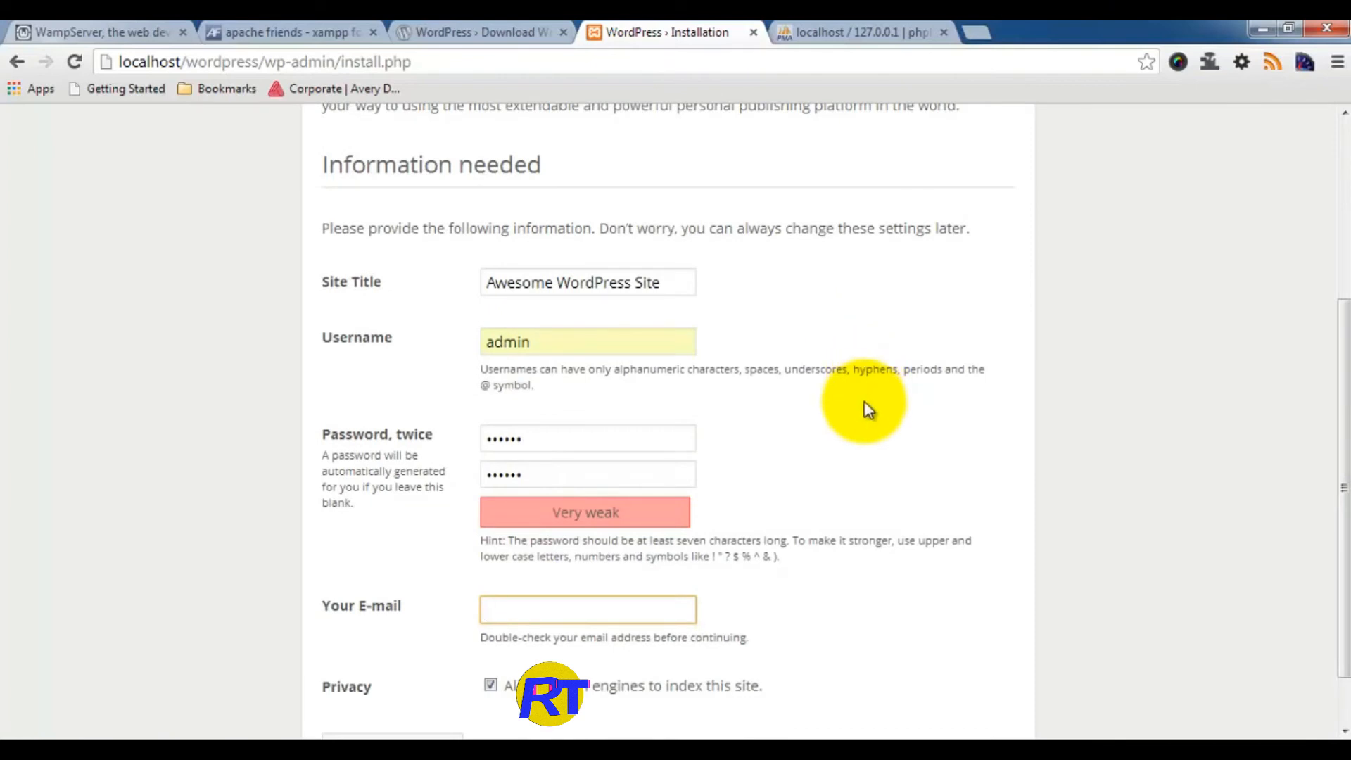
{"action": "type", "text": "eun"}
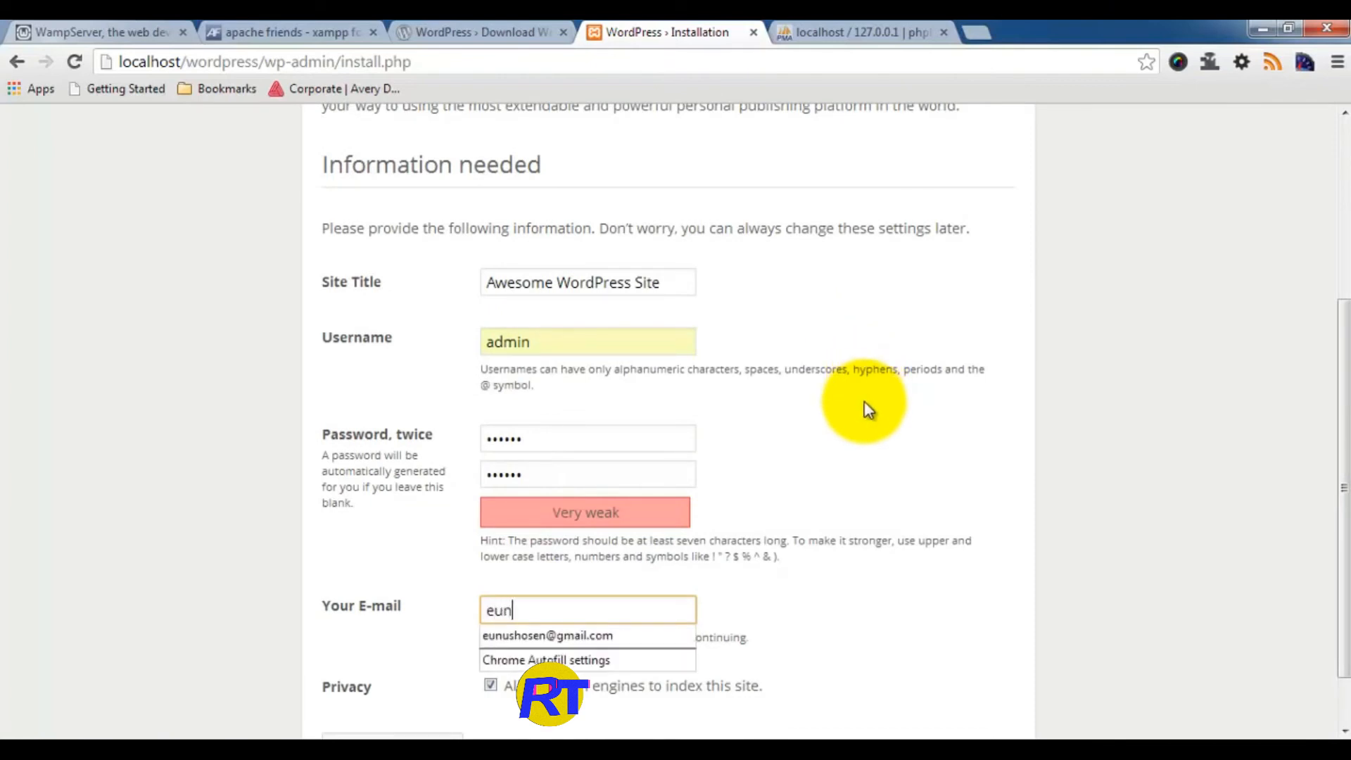
{"action": "type", "text": "us"}
{"action": "key", "text": "Down"}
{"action": "key", "text": "Return"}
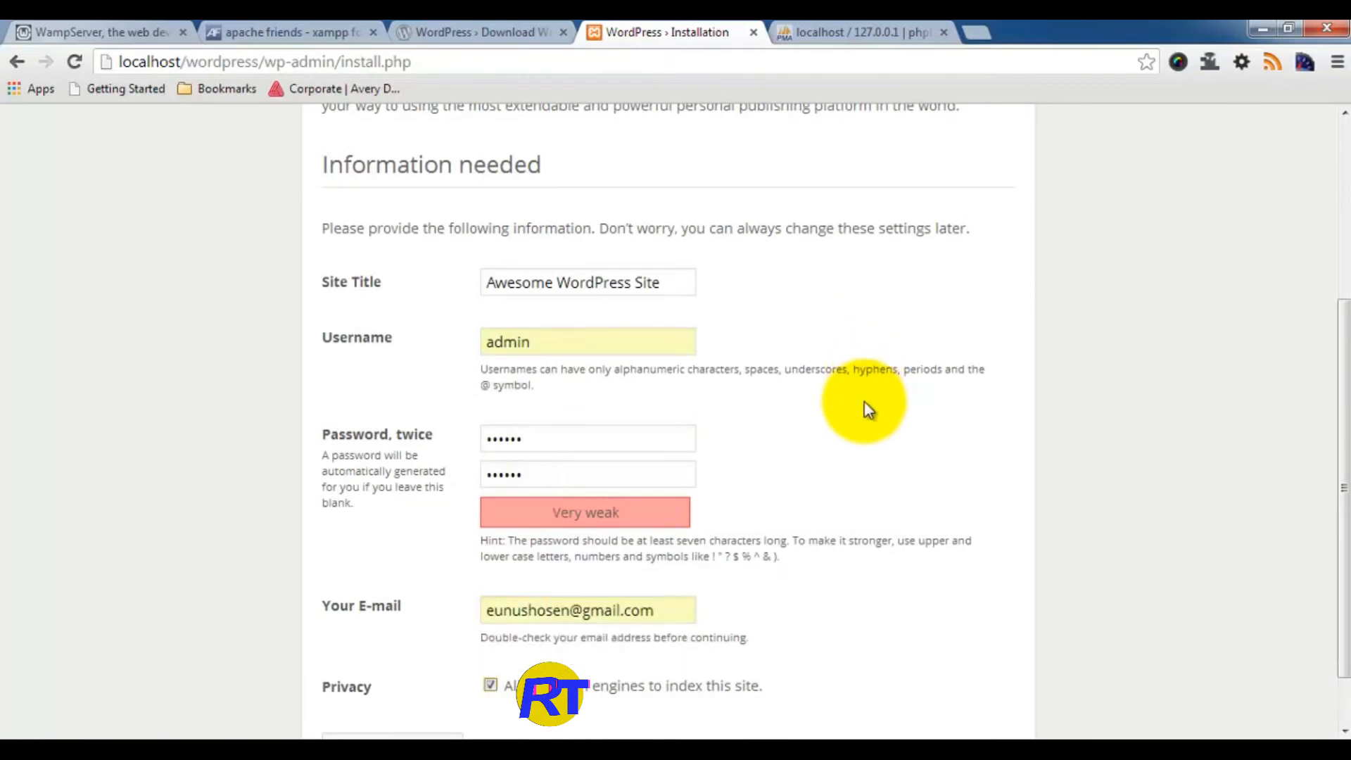
{"action": "scroll", "coordinate": [893, 400], "scroll_direction": "down", "scroll_amount": 1}
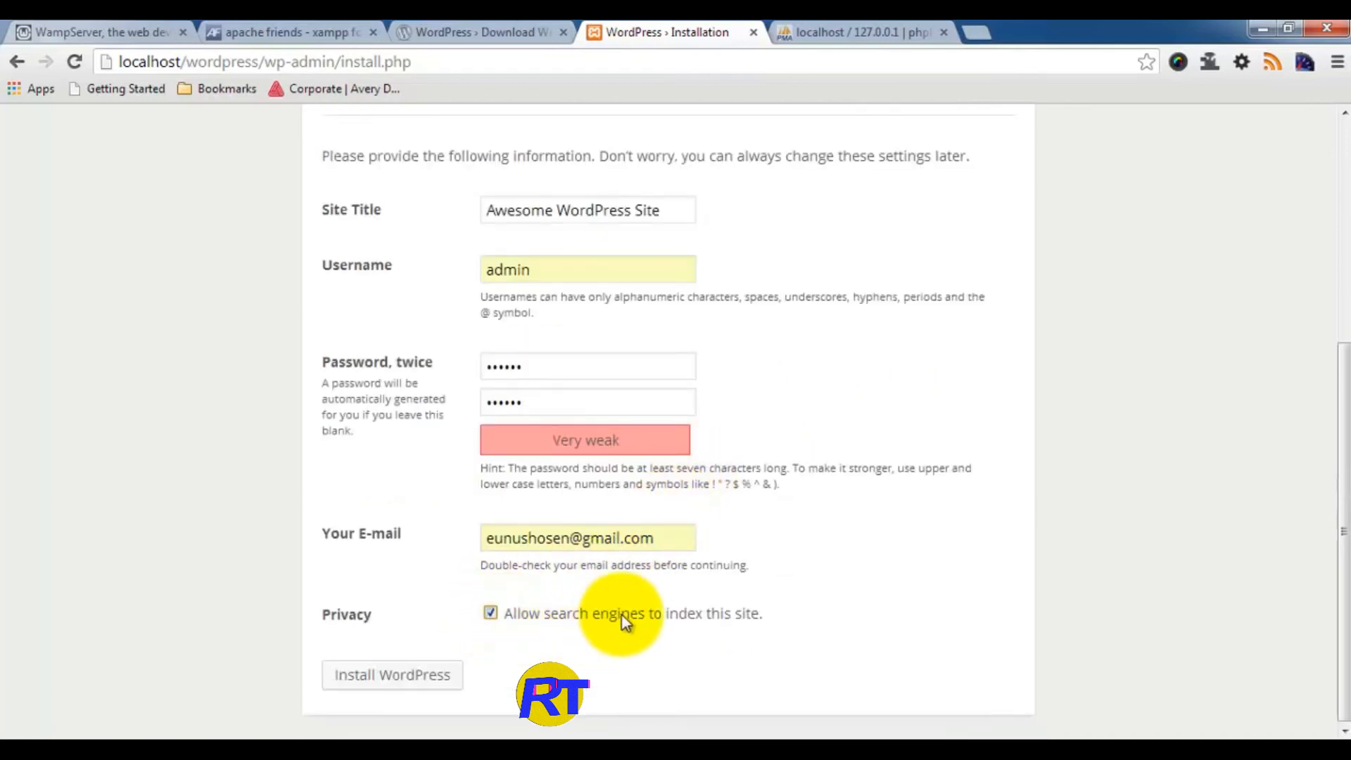
Step: Disable search engine indexing and install WordPress
{"action": "left_click", "coordinate": [491, 614]}
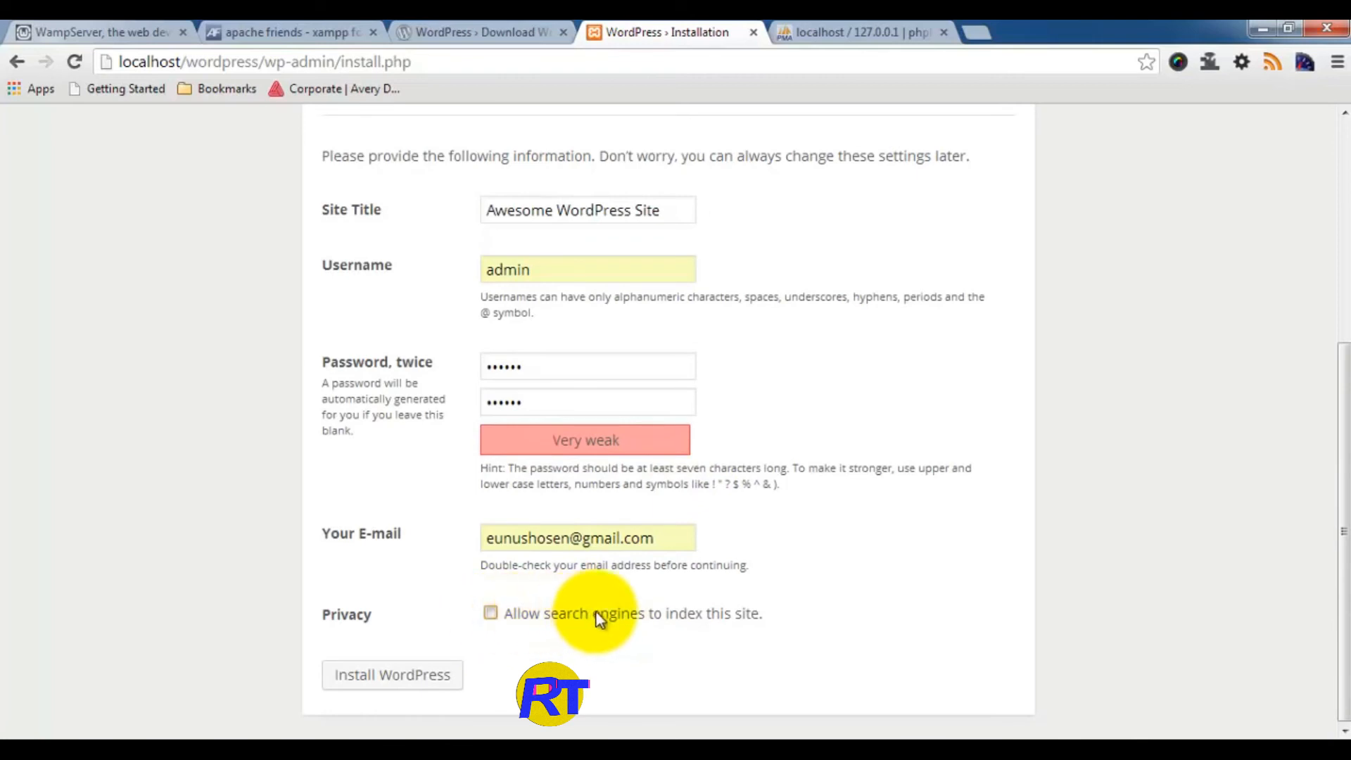
{"action": "left_click", "coordinate": [394, 677]}
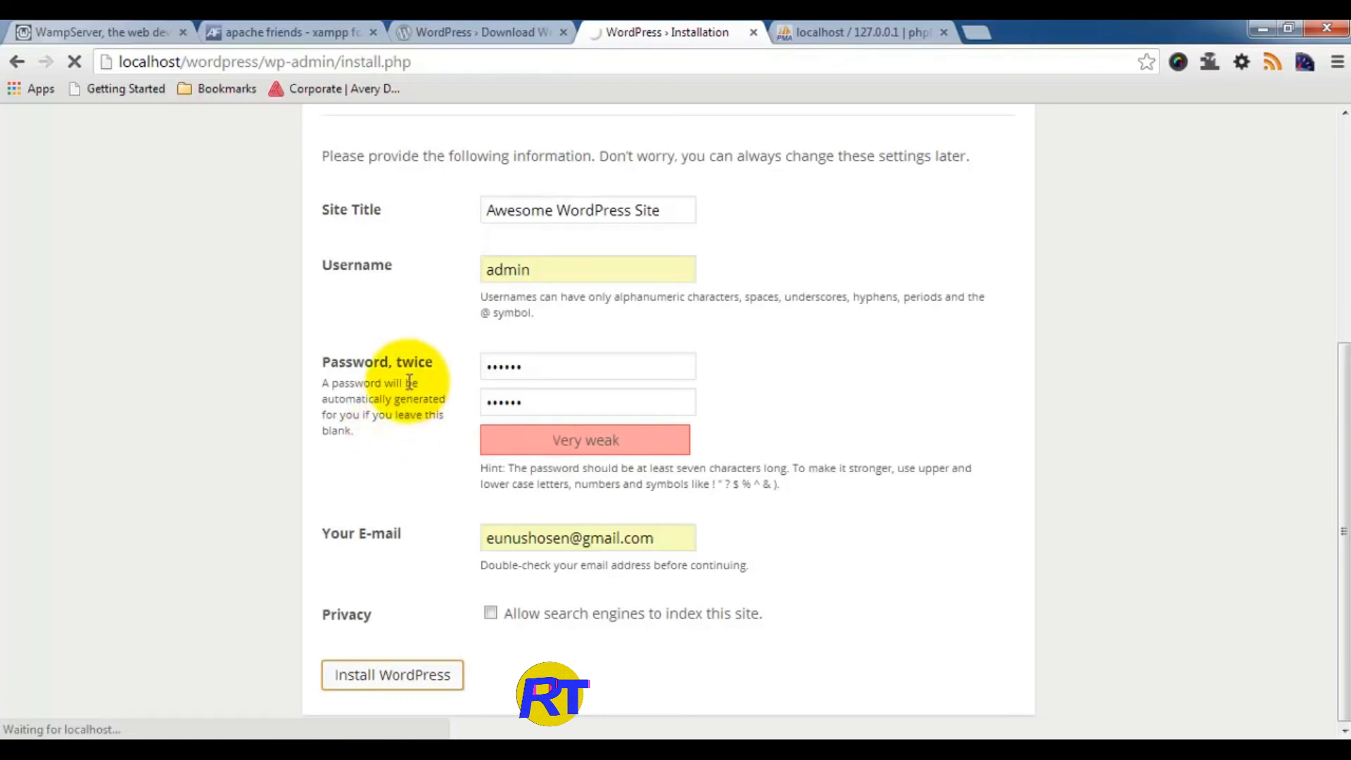
{"action": "scroll", "coordinate": [407, 387], "scroll_direction": "up", "scroll_amount": 5}
{"action": "scroll", "coordinate": [407, 394], "scroll_direction": "down", "scroll_amount": 5}
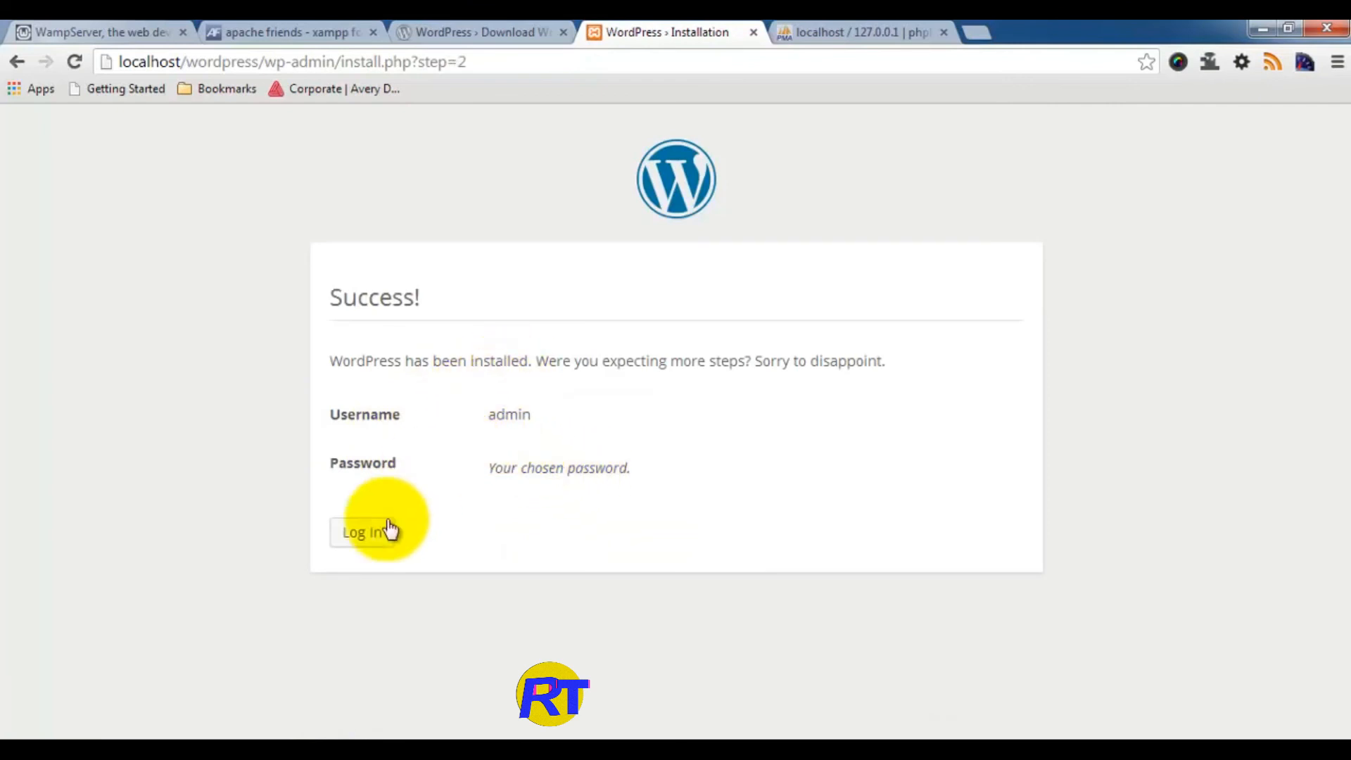
Step: Go to the login page and re-enter the admin password
{"action": "left_click", "coordinate": [368, 540]}
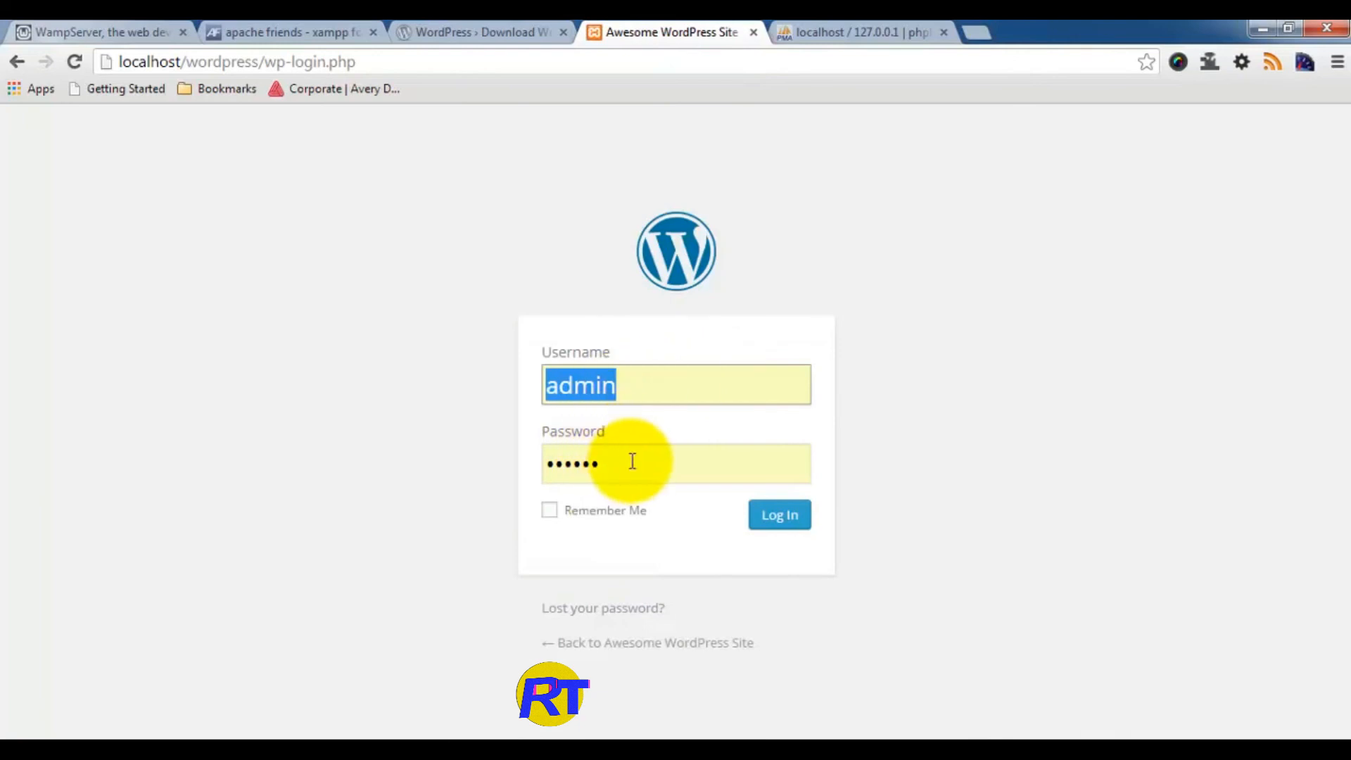
{"action": "key", "text": "Tab"}
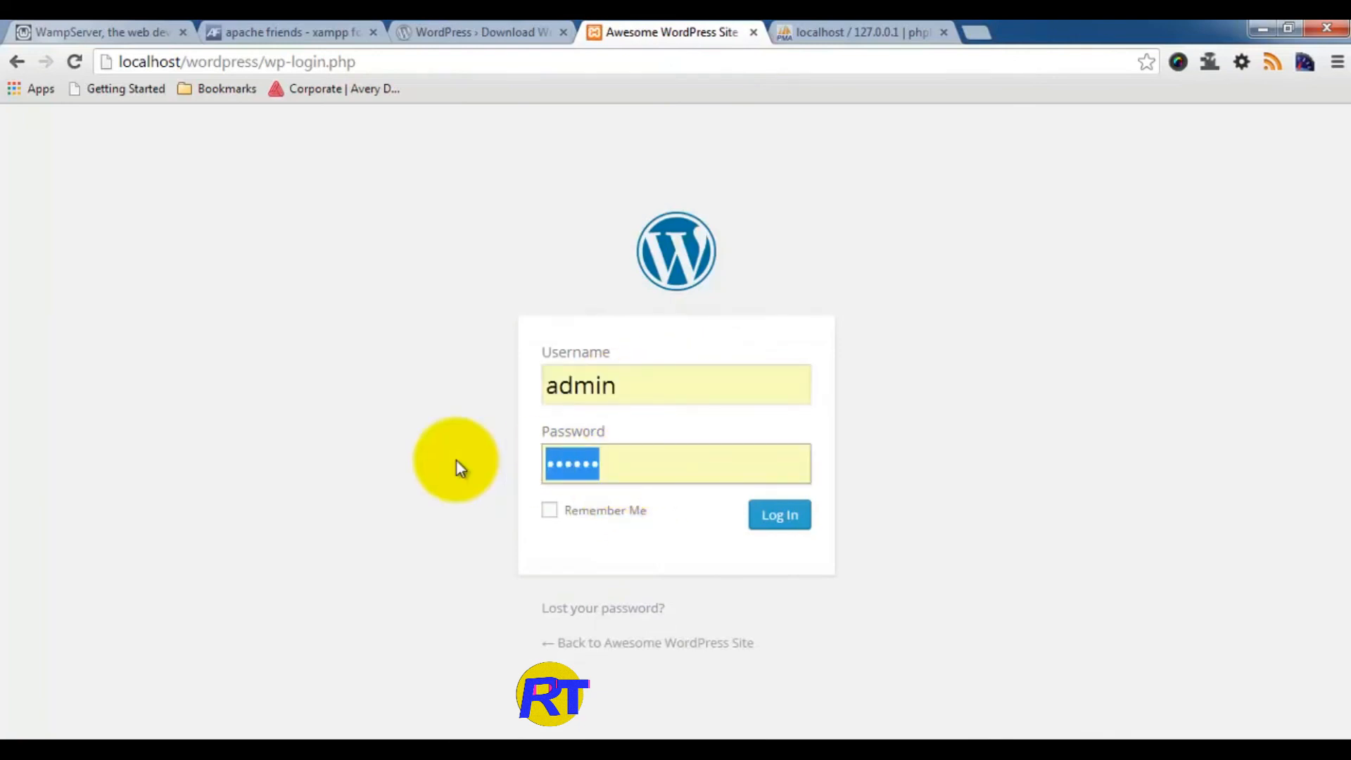
{"action": "type", "text": "••••••"}
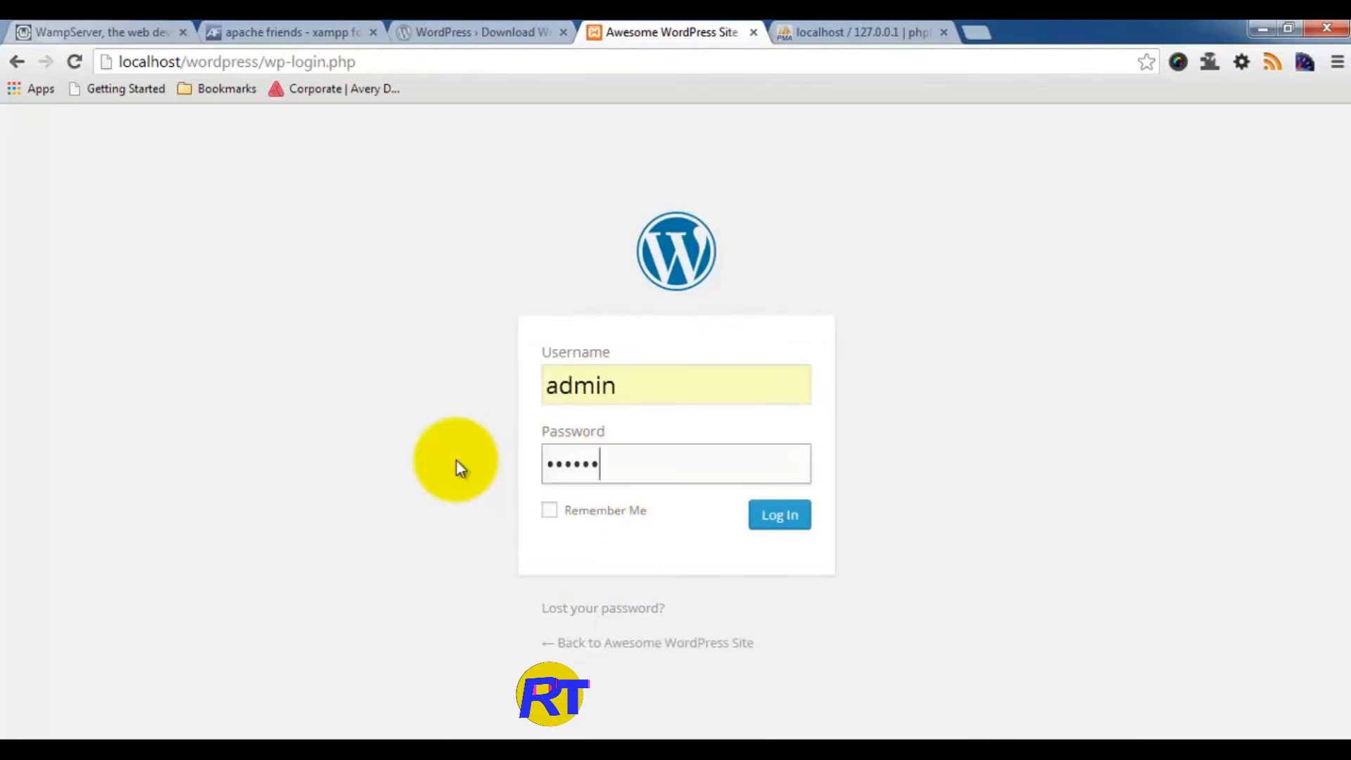
Step: Log in to the dashboard and open the site front end in a new tab
{"action": "left_click", "coordinate": [782, 519]}
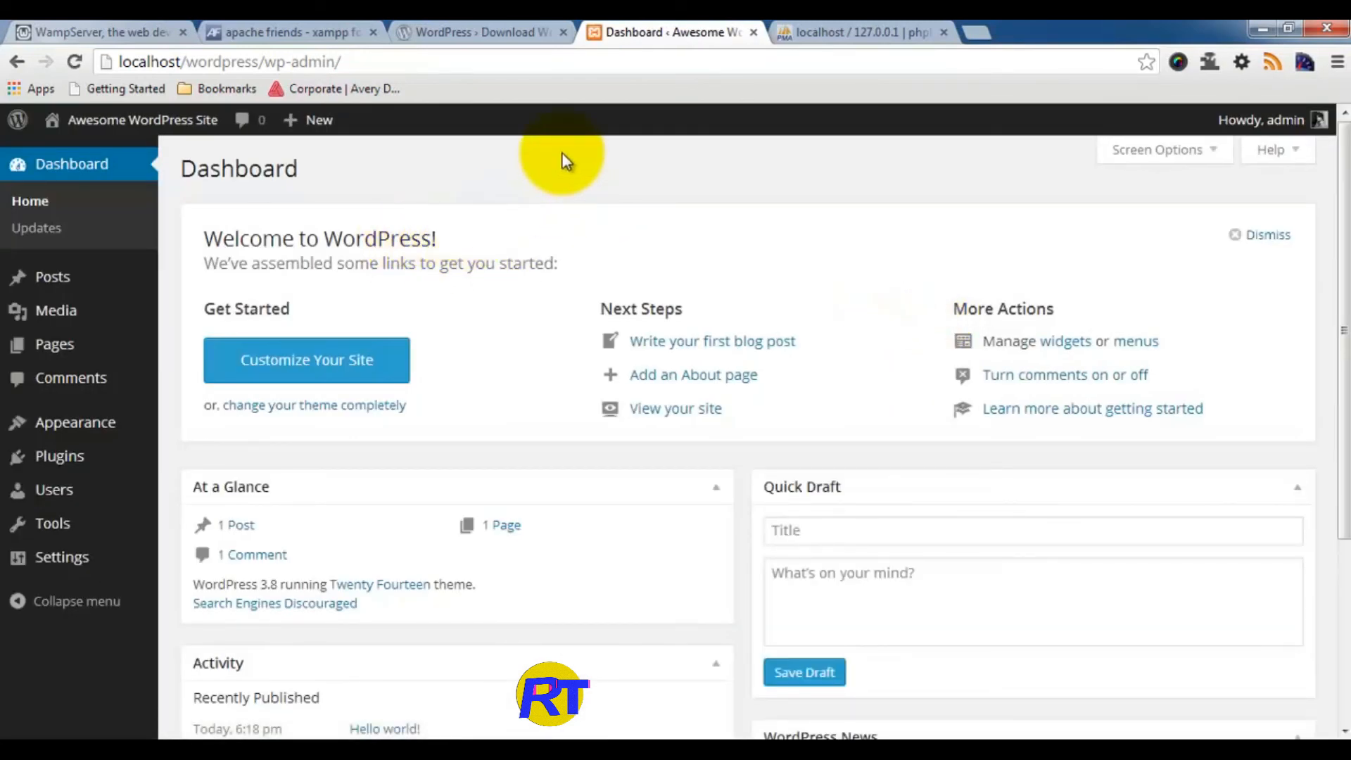
{"action": "mouse_move", "coordinate": [115, 120]}
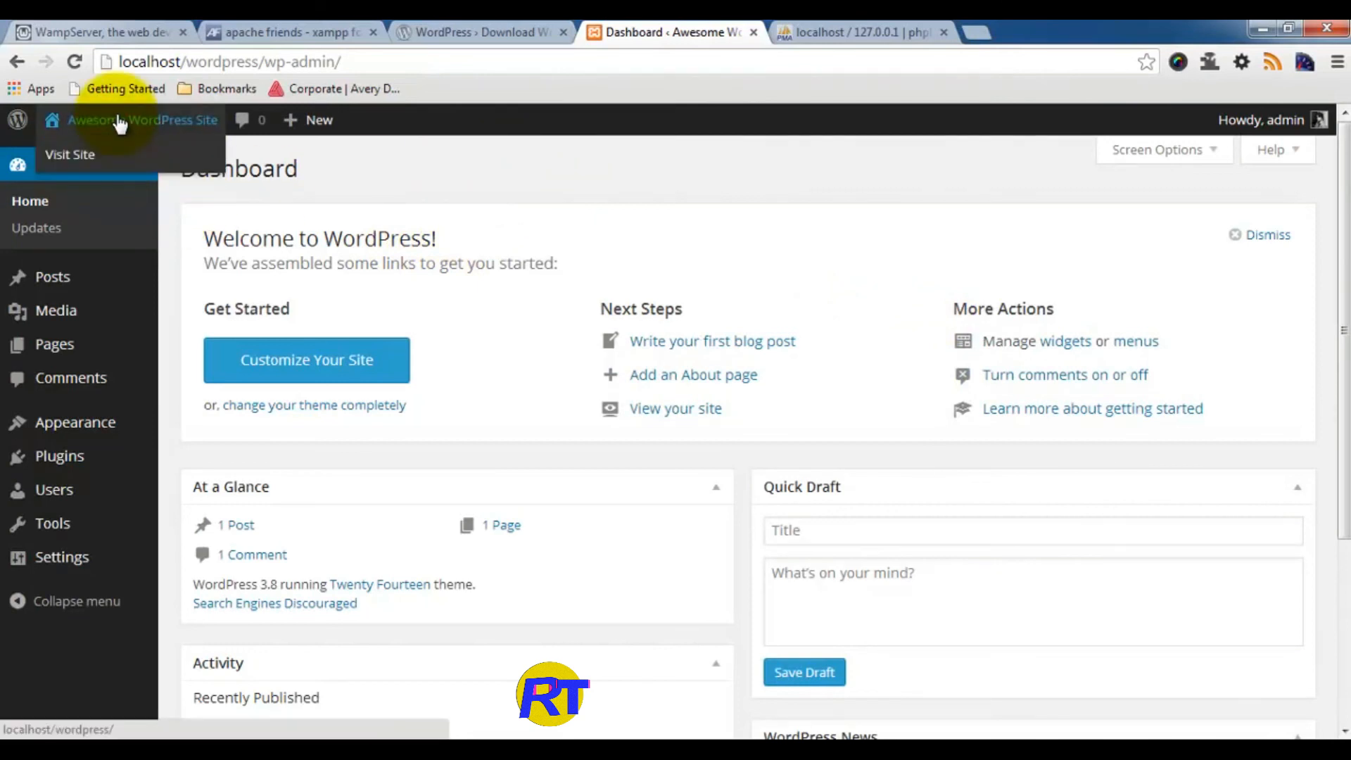
{"action": "right_click", "coordinate": [72, 161]}
{"action": "left_click", "coordinate": [116, 163]}
{"action": "left_click", "coordinate": [830, 28]}
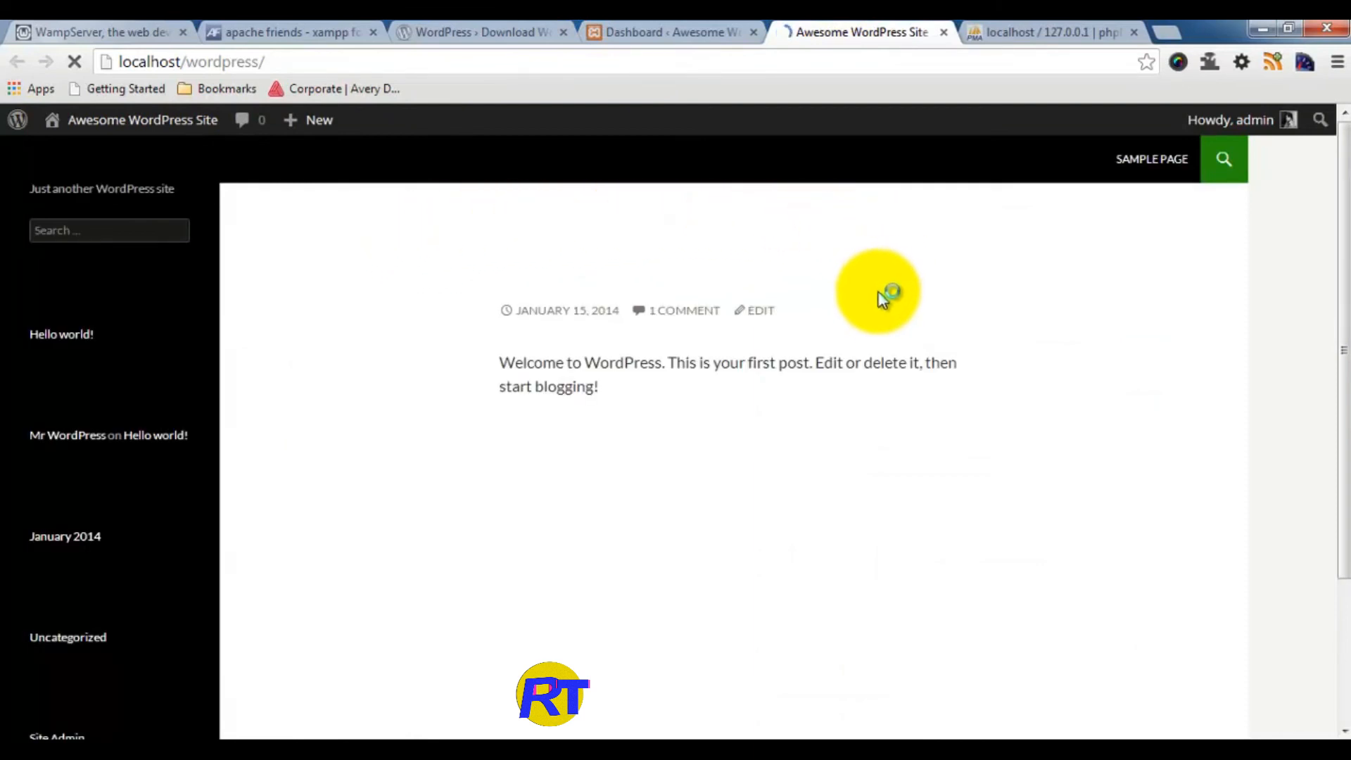
Step: On the Awesome WordPress Site front page, open the Hello world! post
{"action": "left_click", "coordinate": [632, 21]}
{"action": "left_click", "coordinate": [832, 21]}
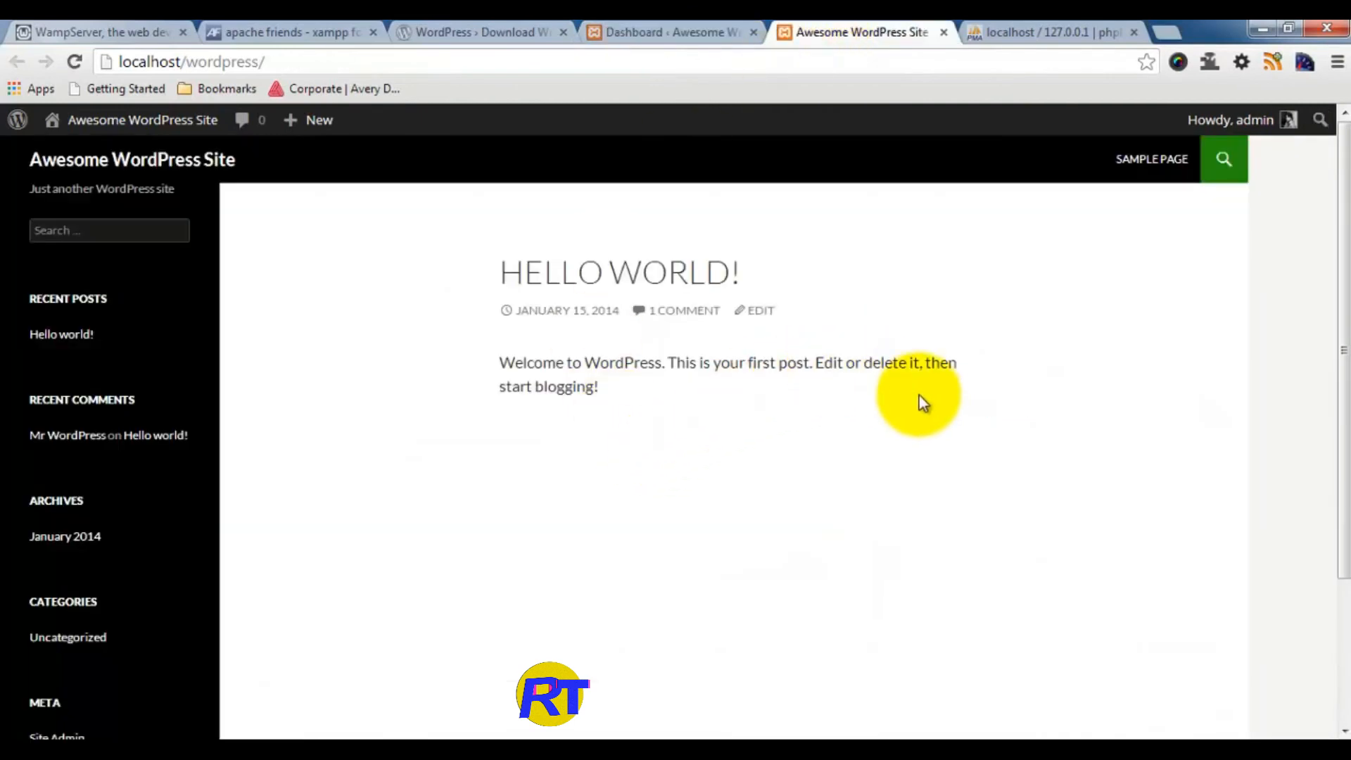
{"action": "scroll", "coordinate": [922, 398], "scroll_direction": "down", "scroll_amount": 1}
{"action": "scroll", "coordinate": [921, 397], "scroll_direction": "up", "scroll_amount": 1}
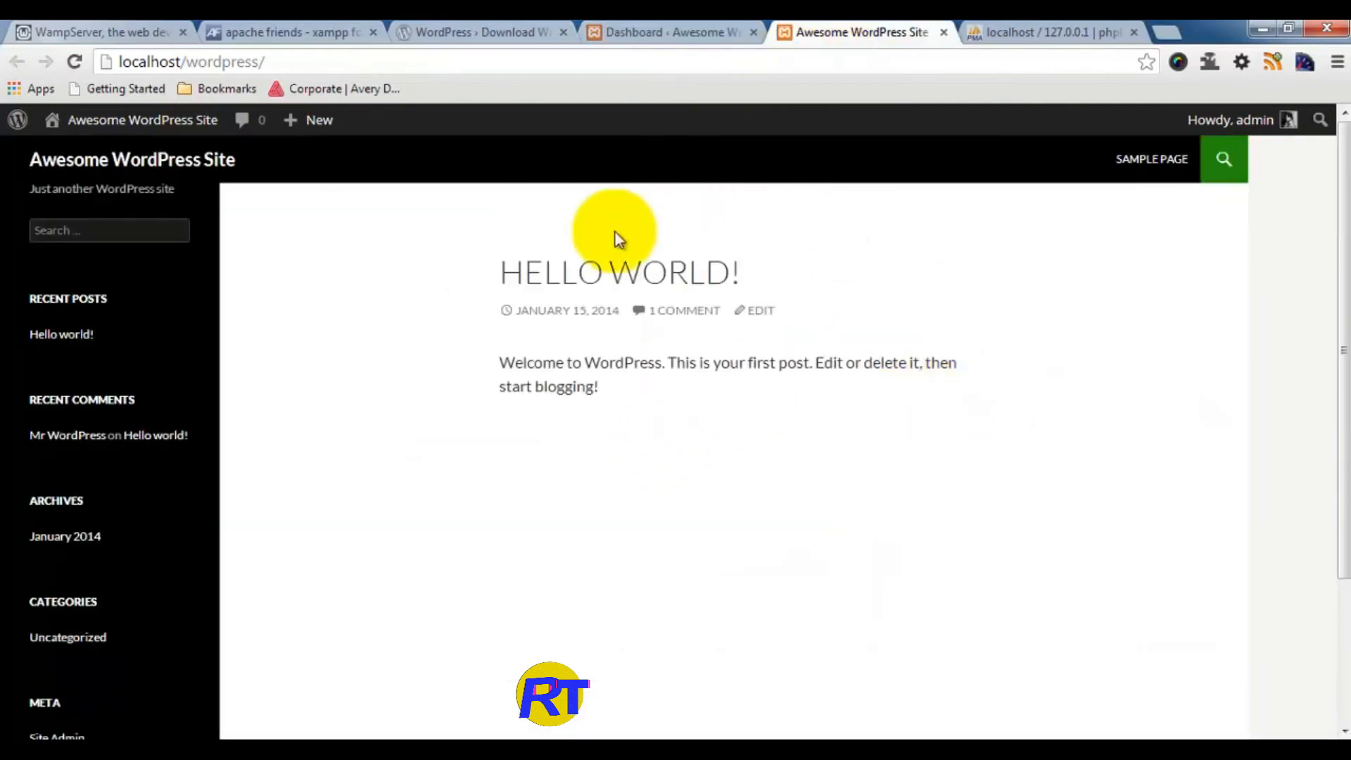
{"action": "left_click", "coordinate": [567, 277]}
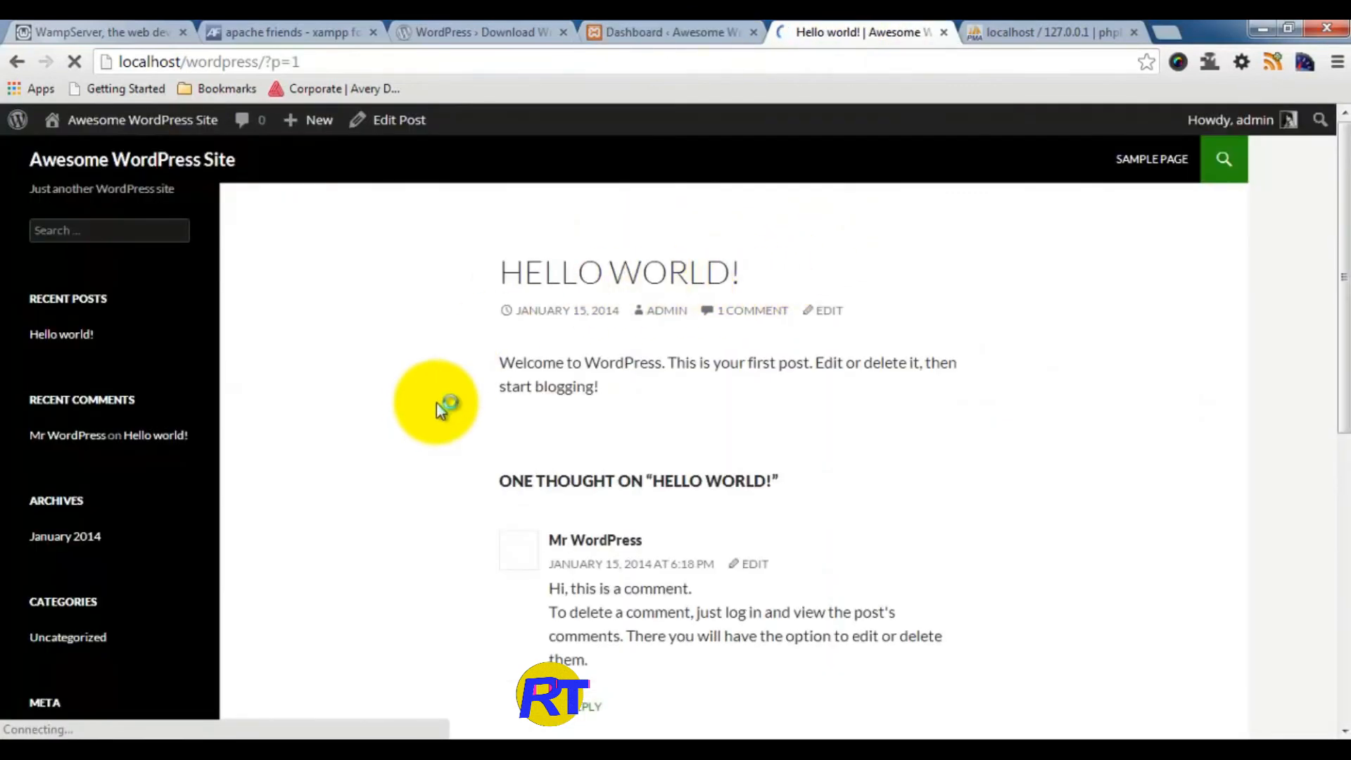